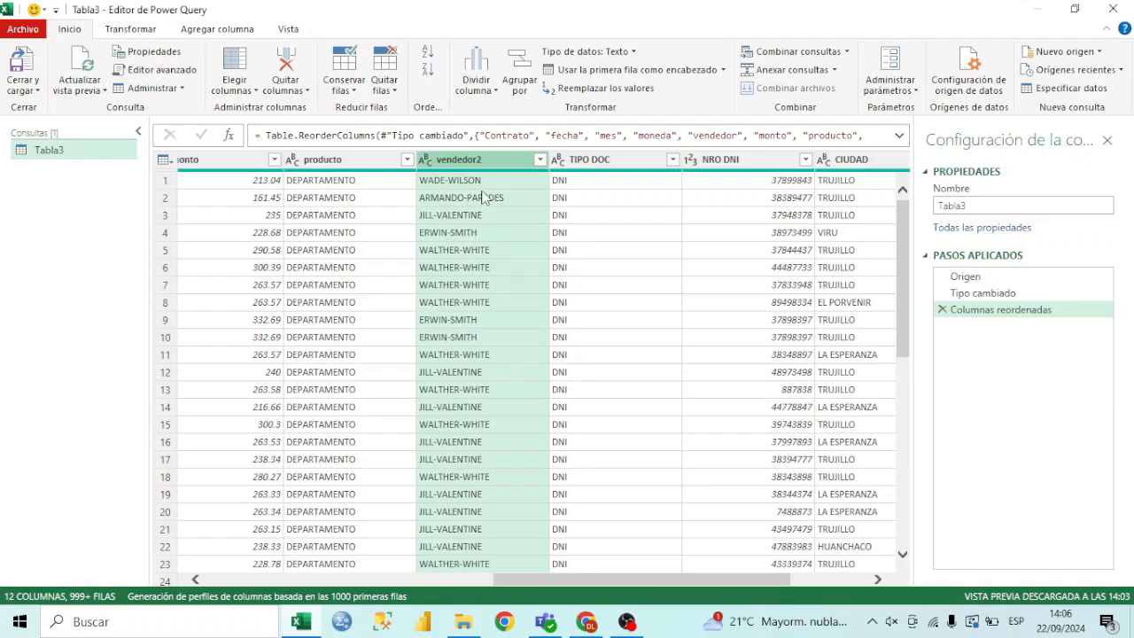
Split the vendedor2 column by the custom delimiter "-" at each occurrence of the delimiter
click(481, 184)
click(471, 160)
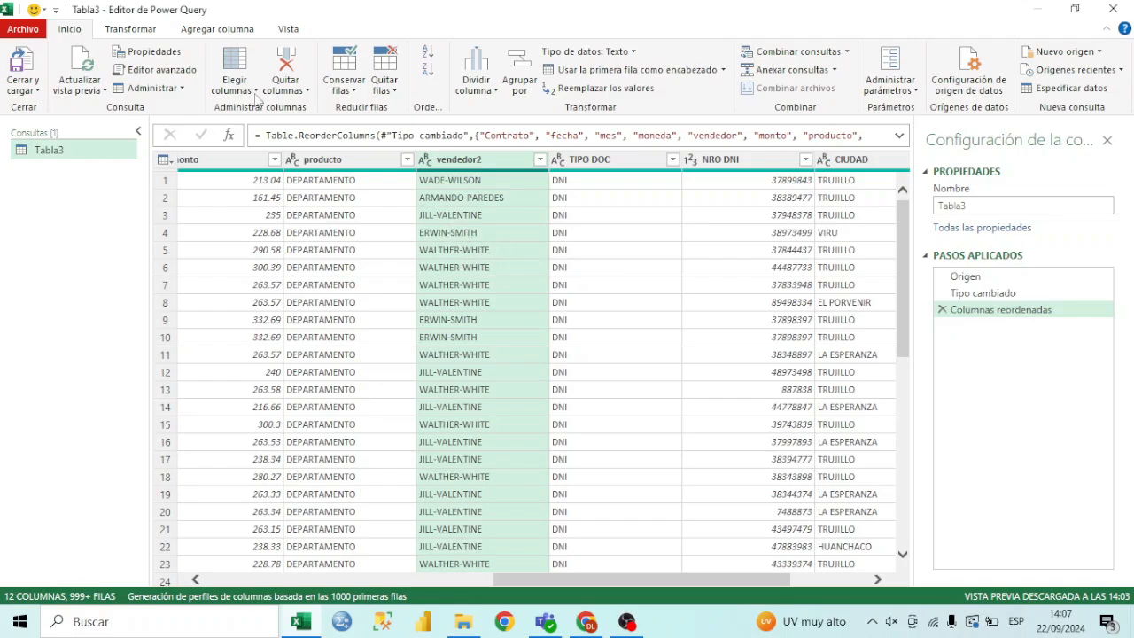
mouse_move(476, 169)
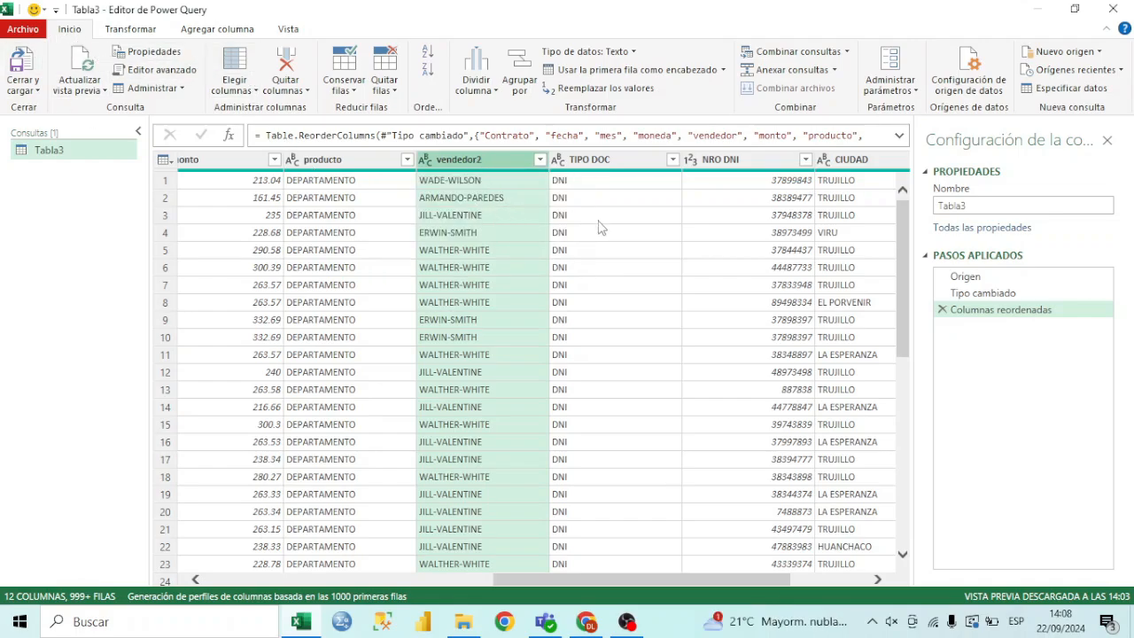
click(495, 93)
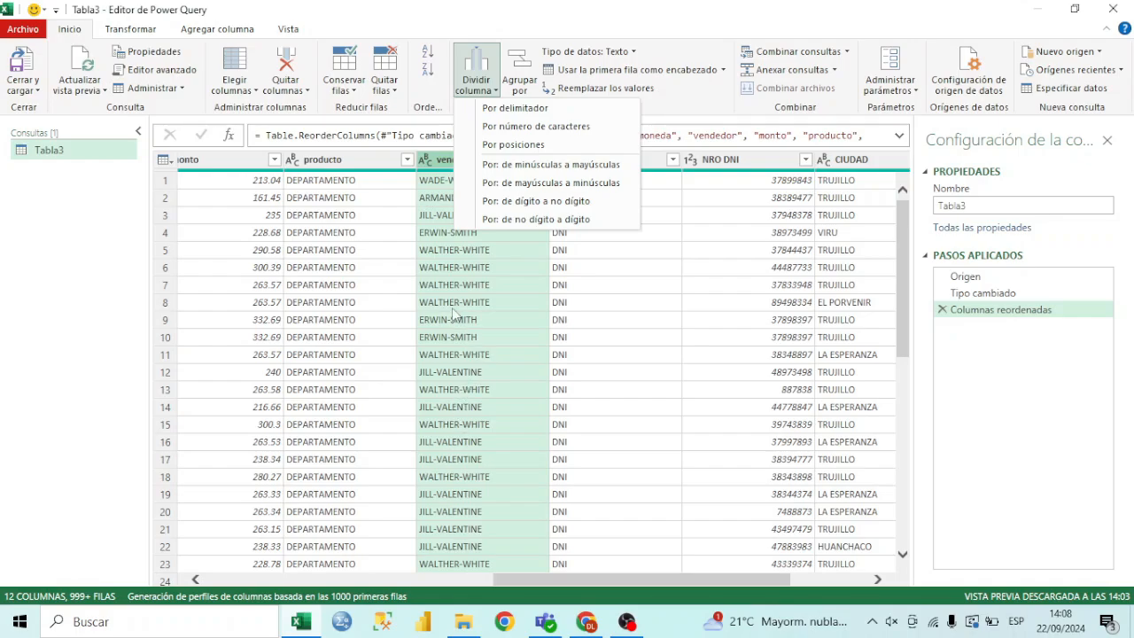
click(538, 110)
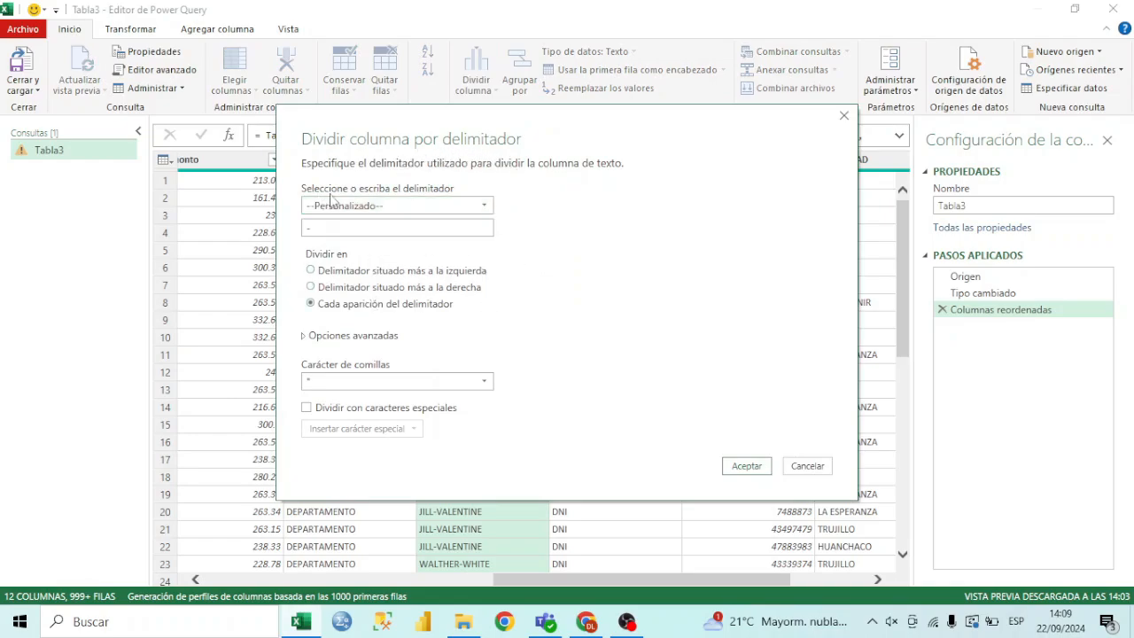
click(460, 213)
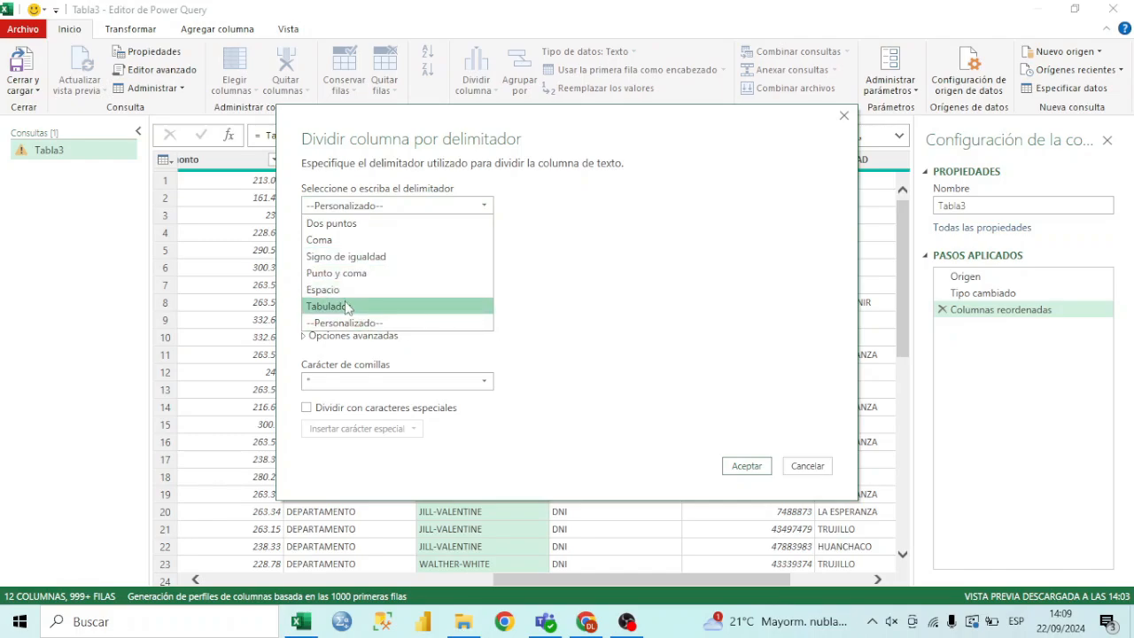
click(420, 331)
click(358, 229)
text(-)
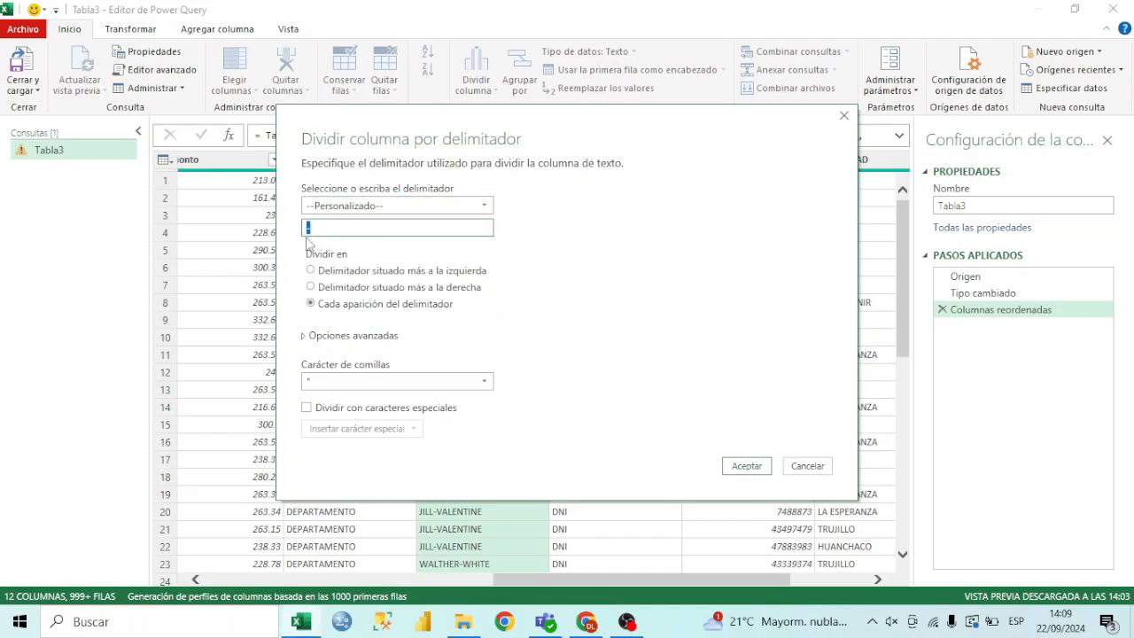
drag(327, 228, 302, 235)
click(329, 231)
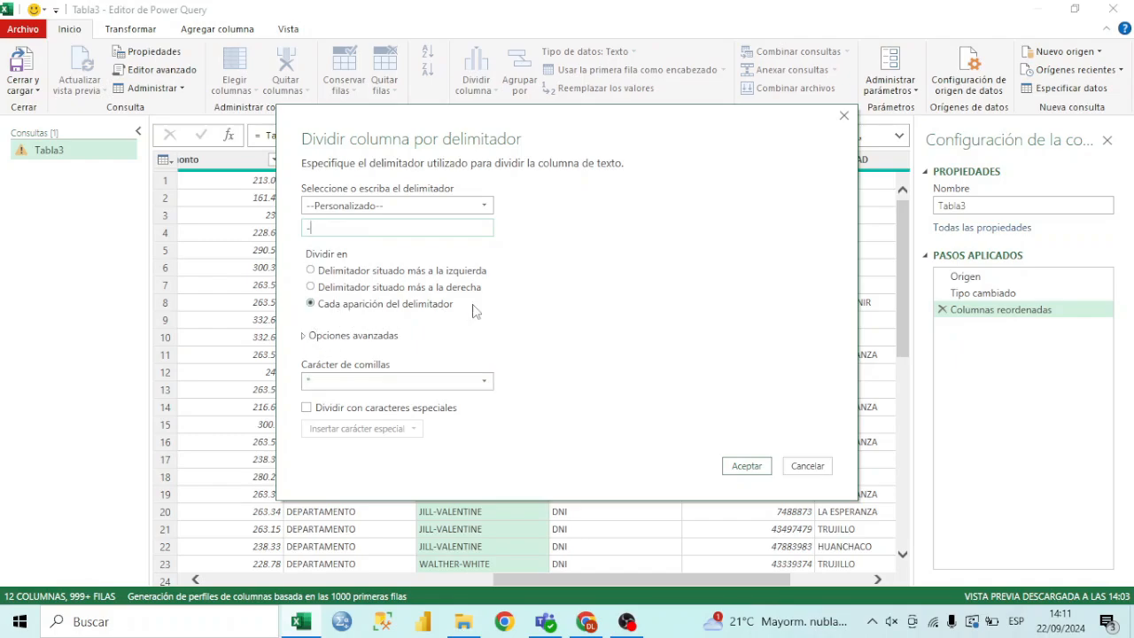
click(747, 466)
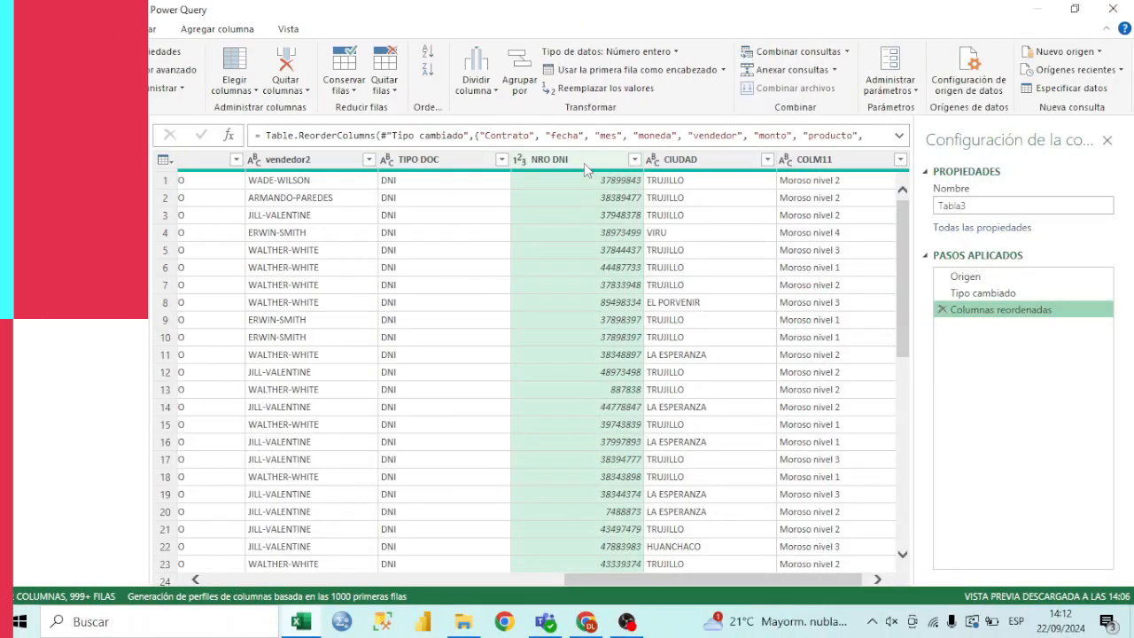
Split the NRO DNI column by number of characters, repeatedly every 3 characters
click(493, 93)
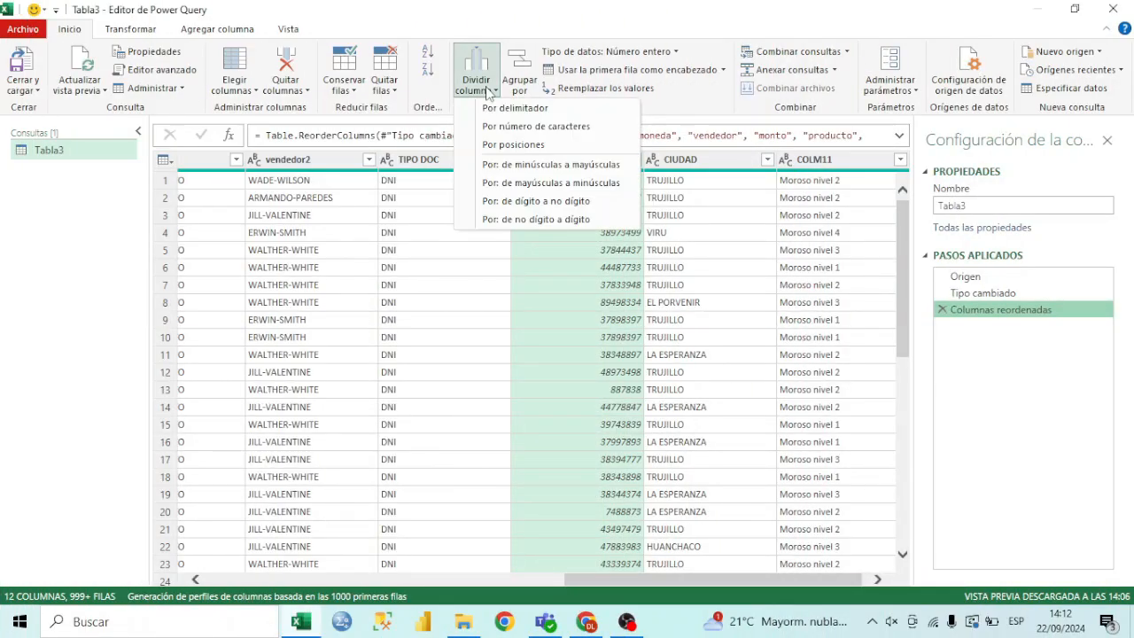
click(559, 127)
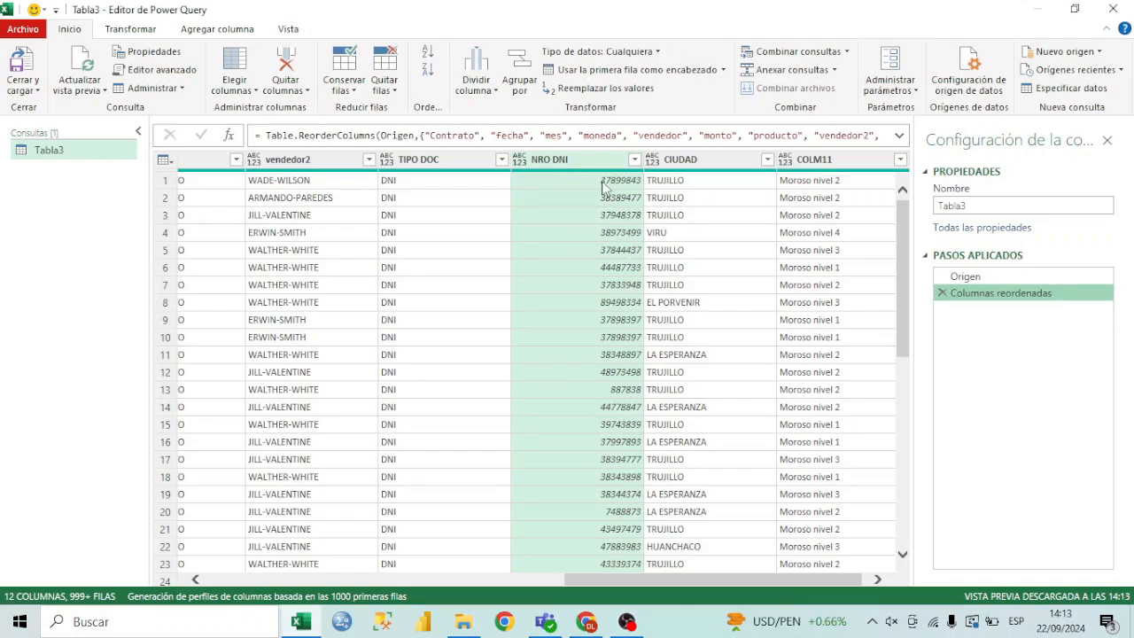
click(476, 78)
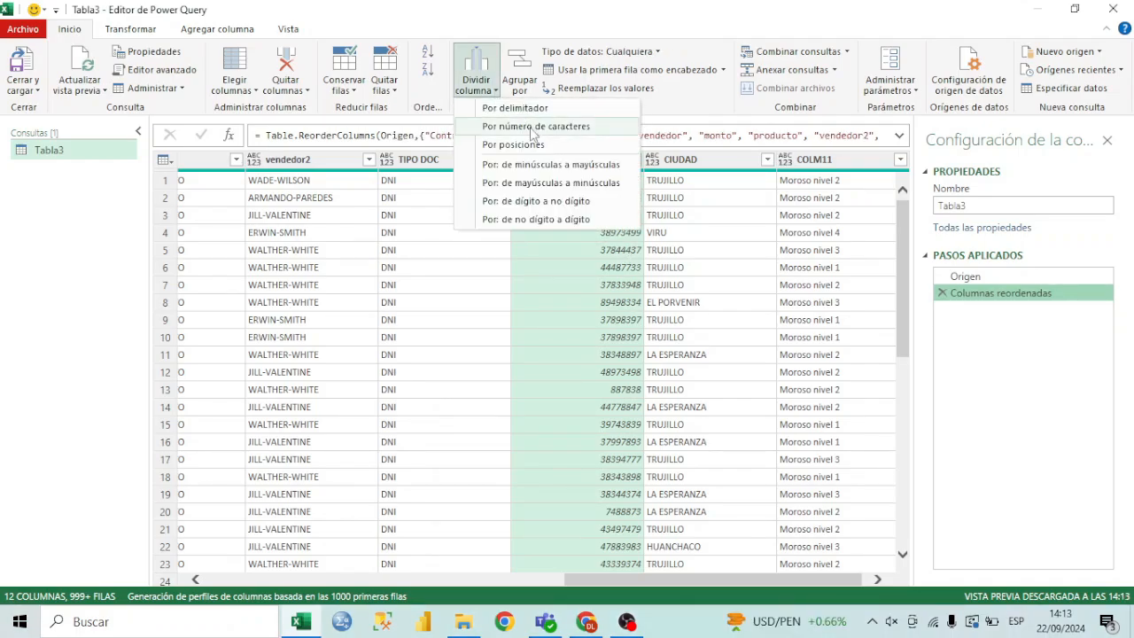
click(532, 127)
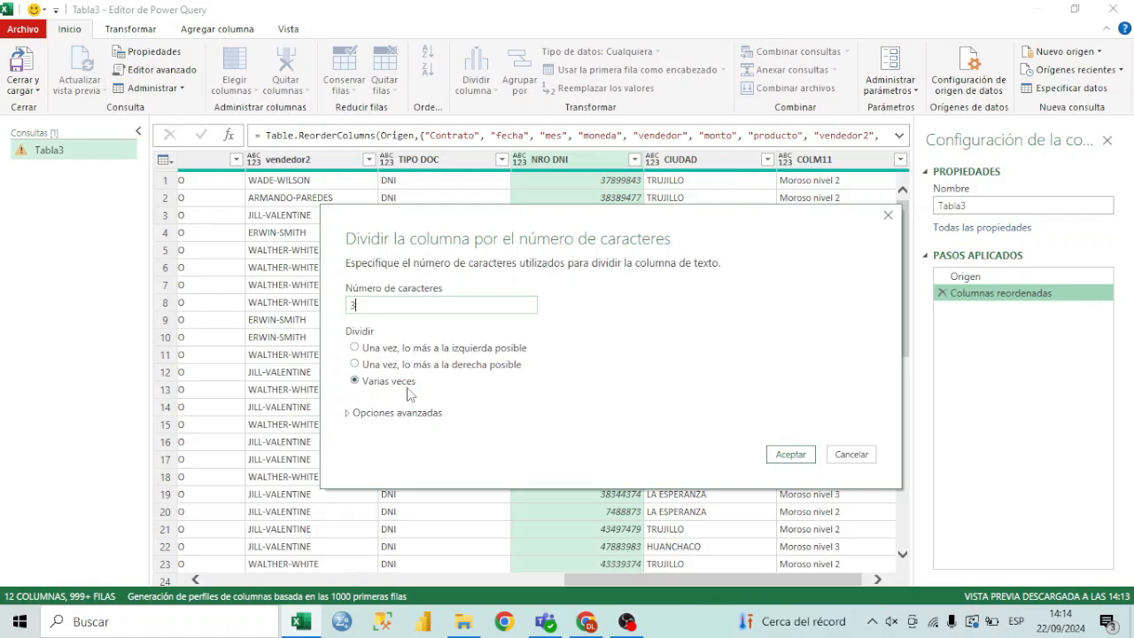
click(792, 454)
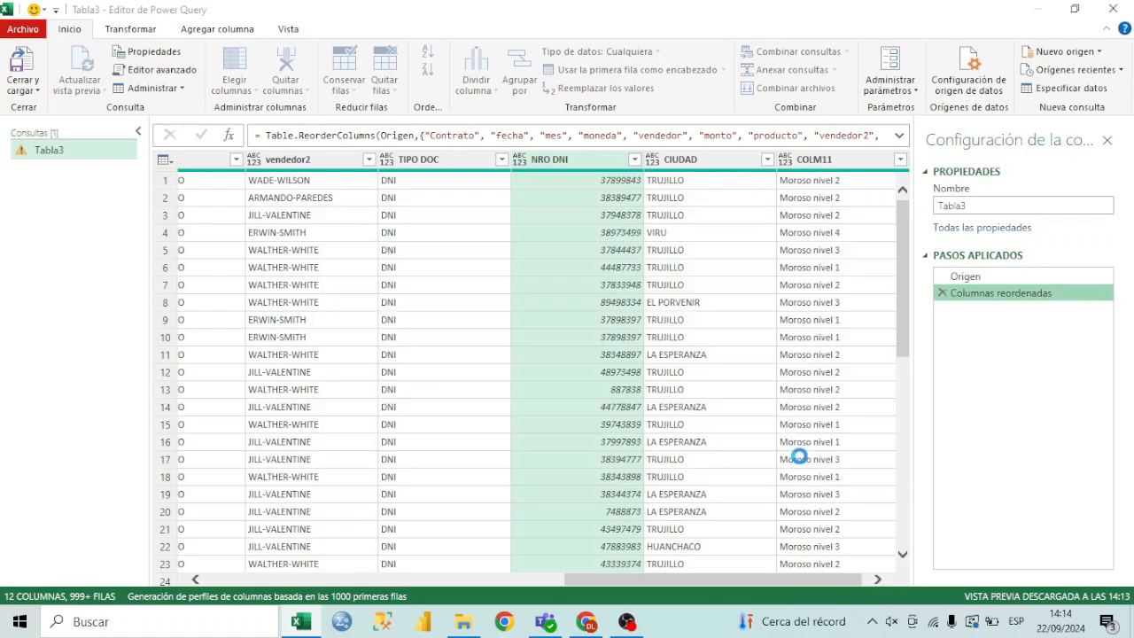
Examine the three columns produced by splitting NRO DNI to see how the digits are distributed
click(878, 580)
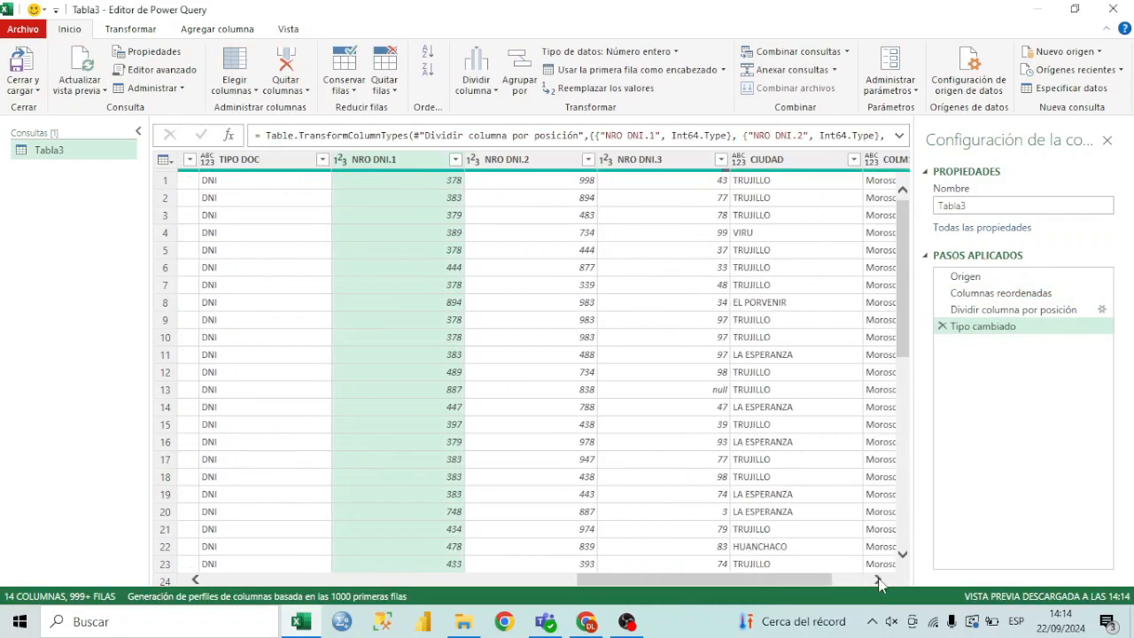
click(423, 165)
click(512, 169)
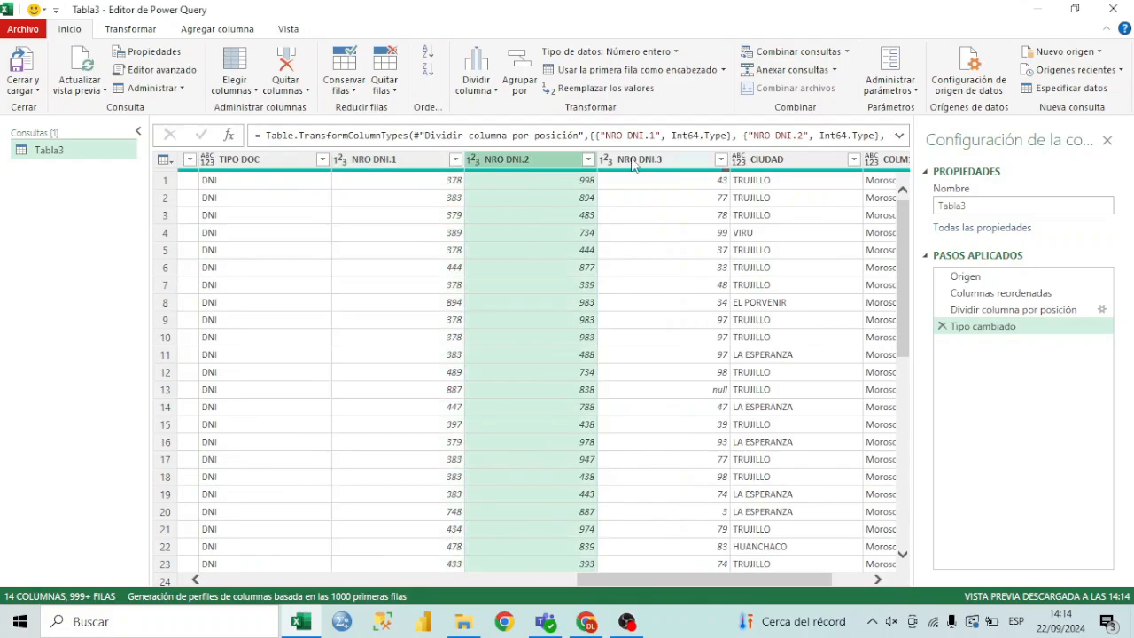
click(632, 161)
click(403, 172)
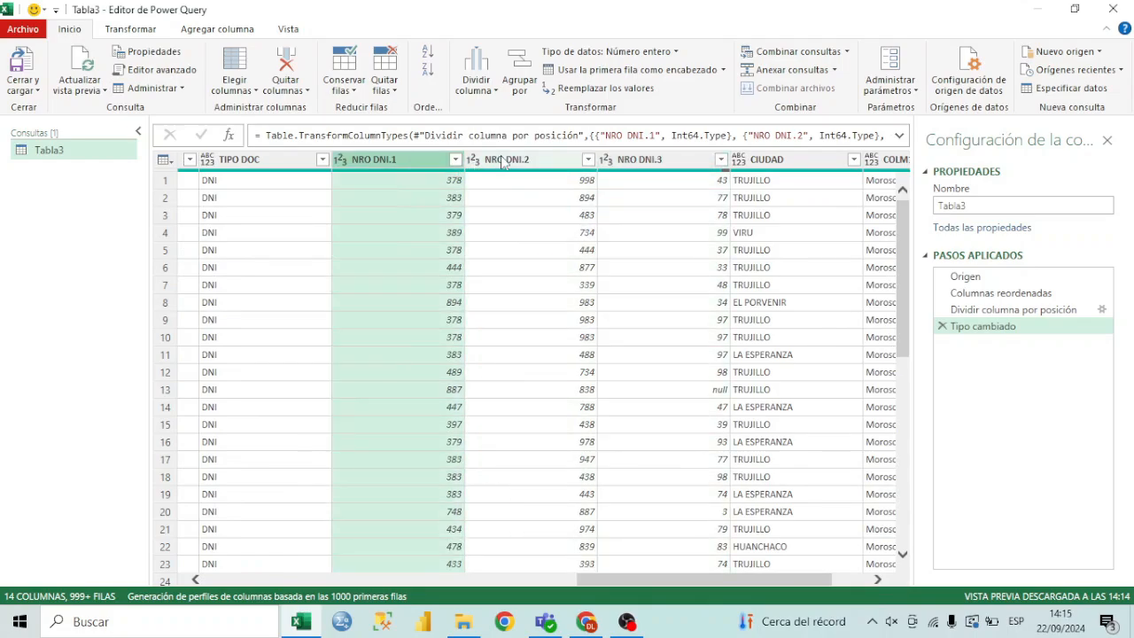
click(501, 165)
click(647, 166)
click(427, 174)
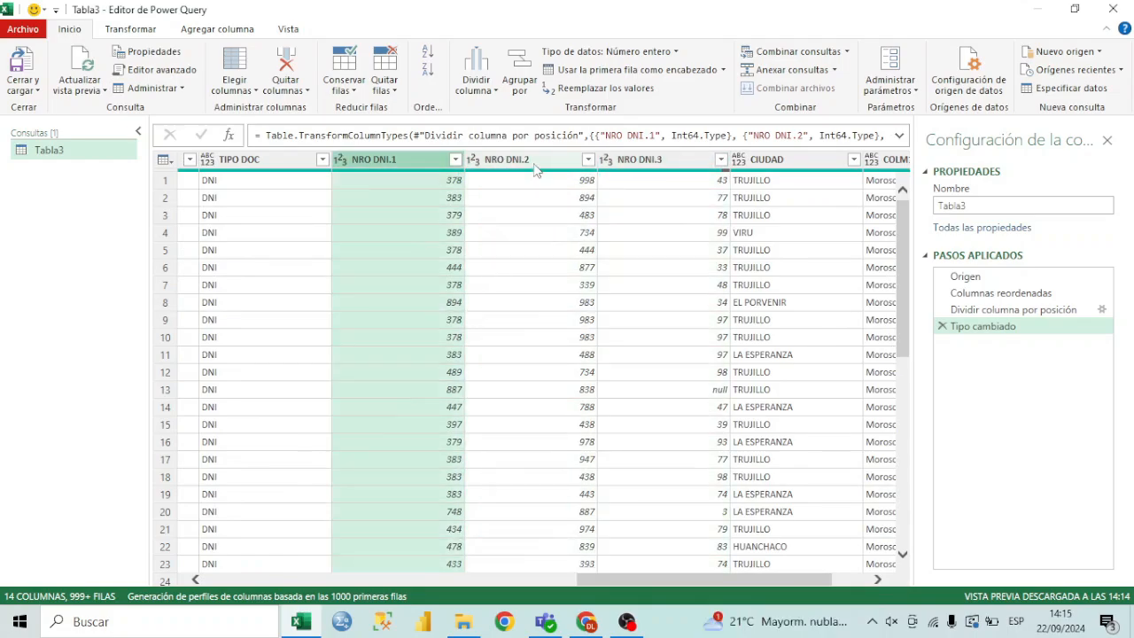
click(519, 197)
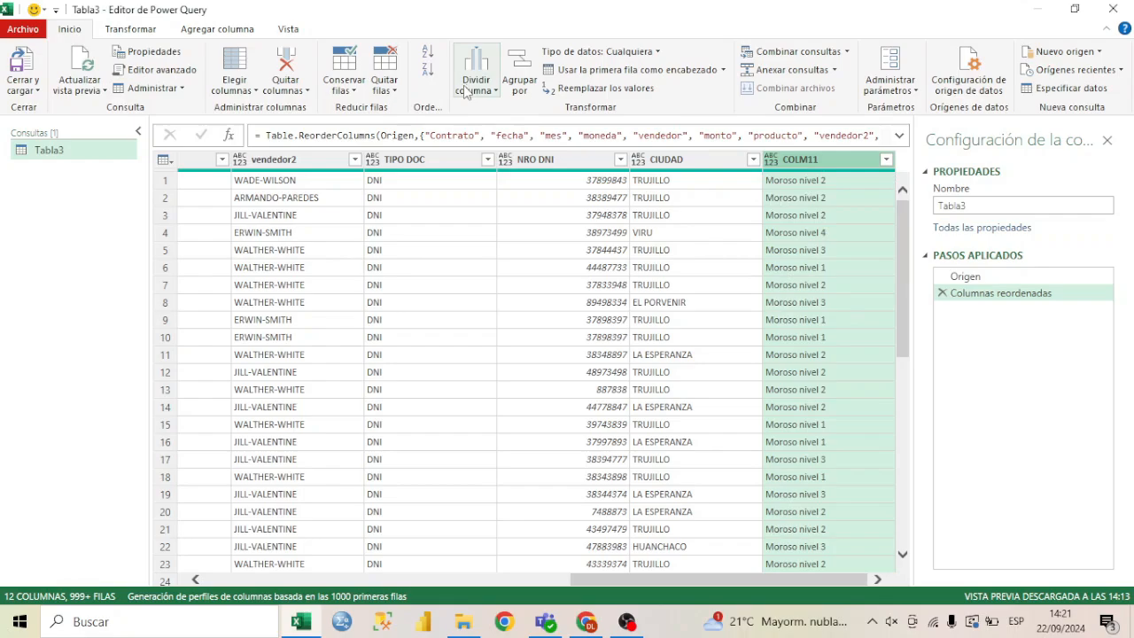
Split the COLM11 column by positions, using position 7
click(467, 89)
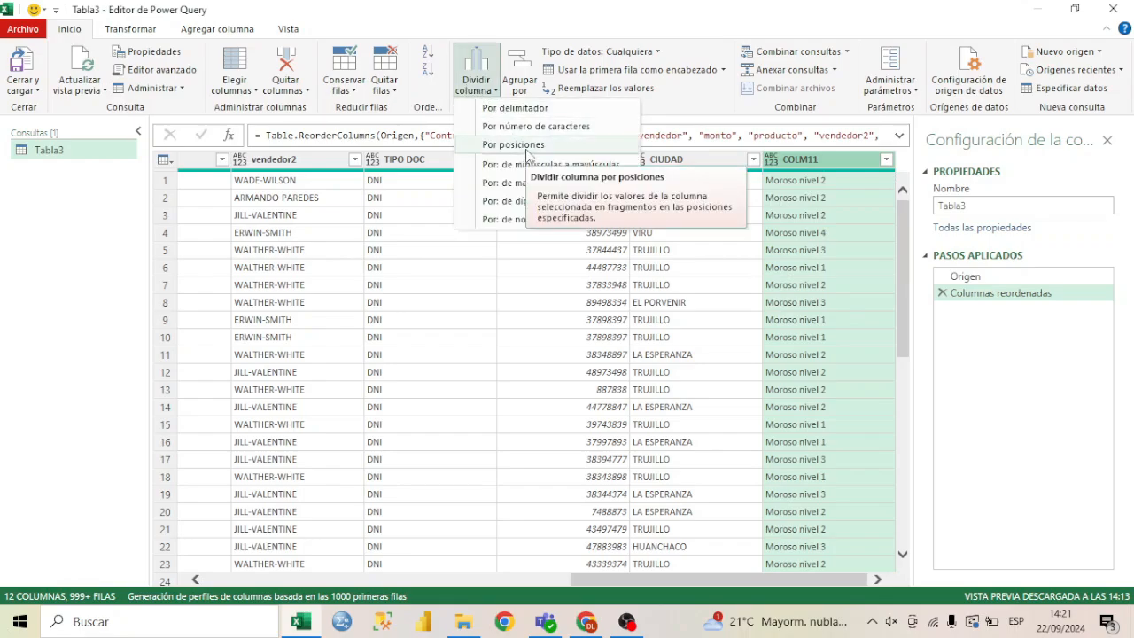
click(514, 144)
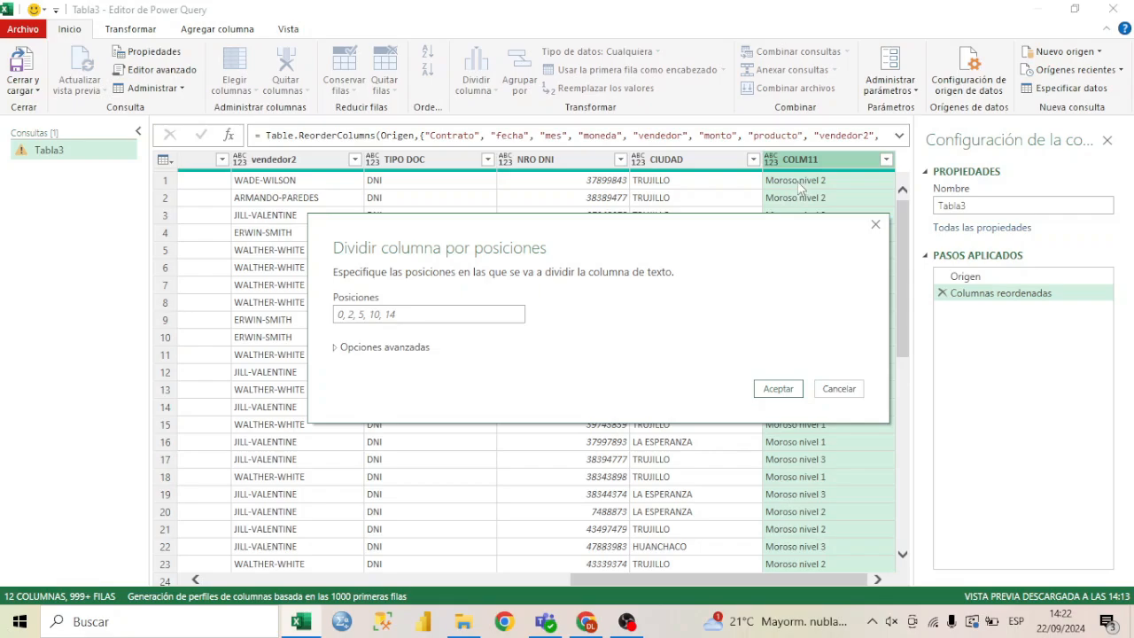
click(435, 308)
text(7)
click(791, 393)
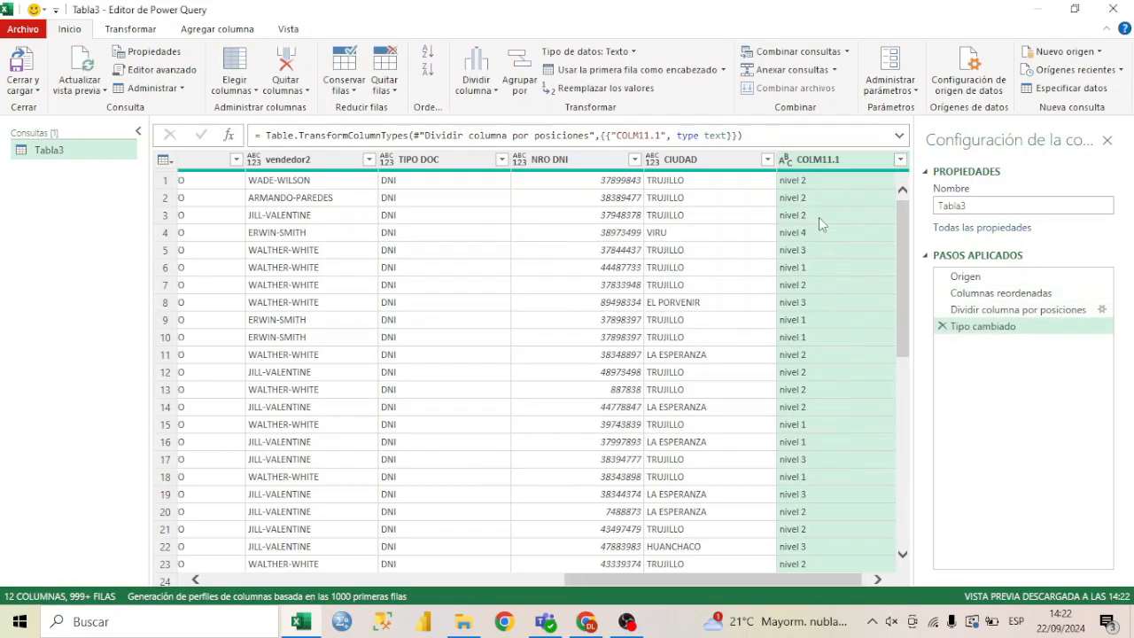
click(853, 580)
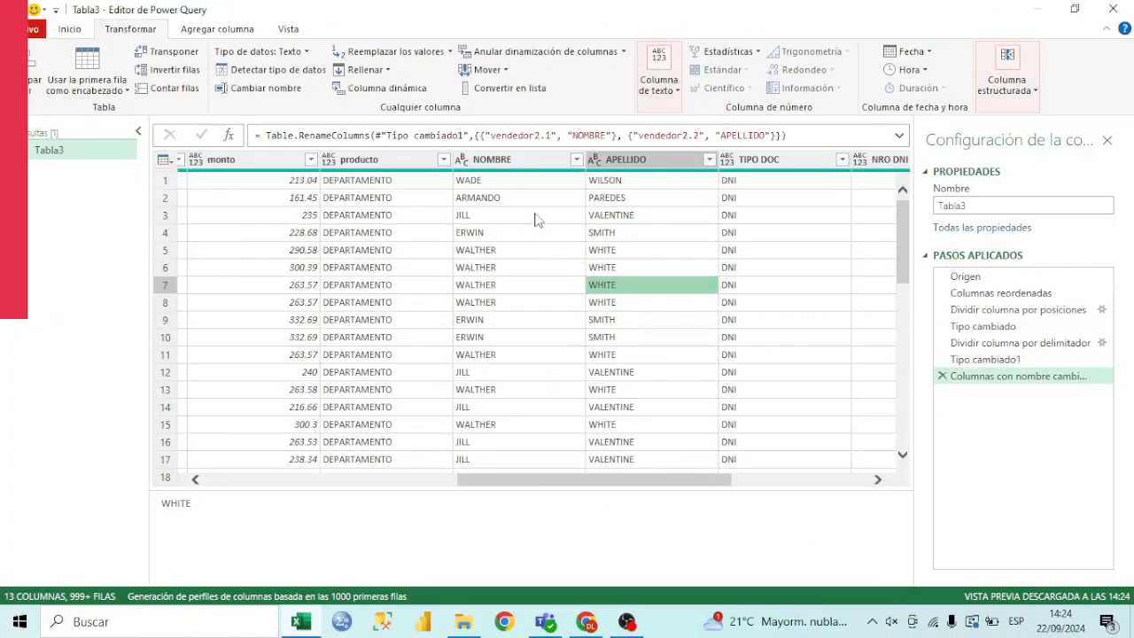
Set up a merge of the NOMBRE and APELLIDO columns with a custom separator consisting of a space
click(523, 161)
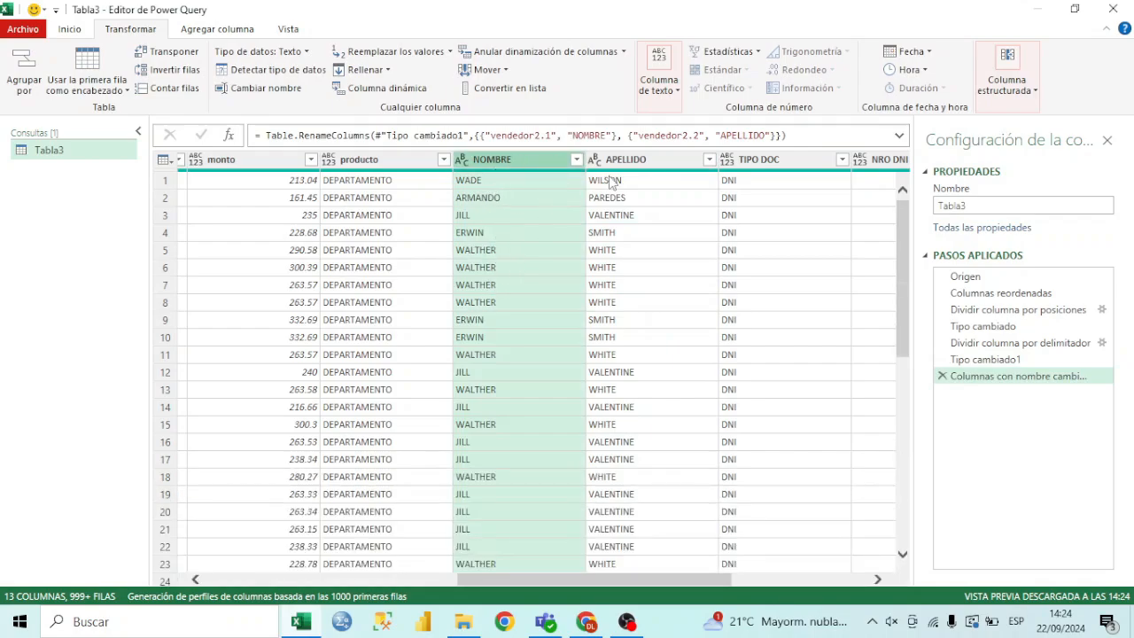
click(645, 232)
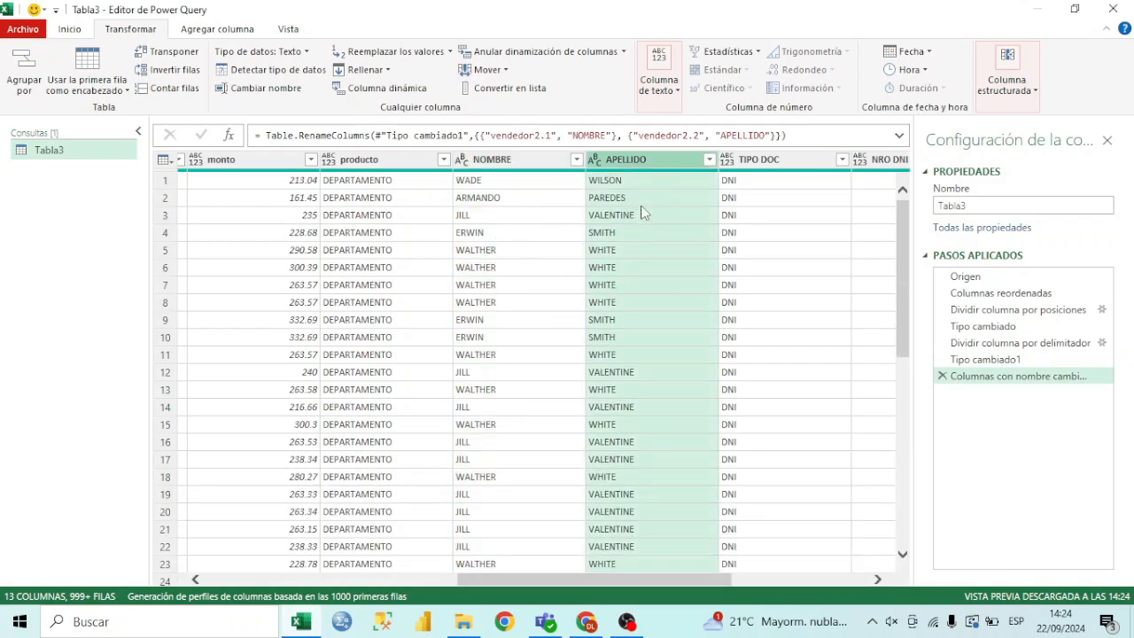
click(536, 162)
click(640, 160)
click(548, 166)
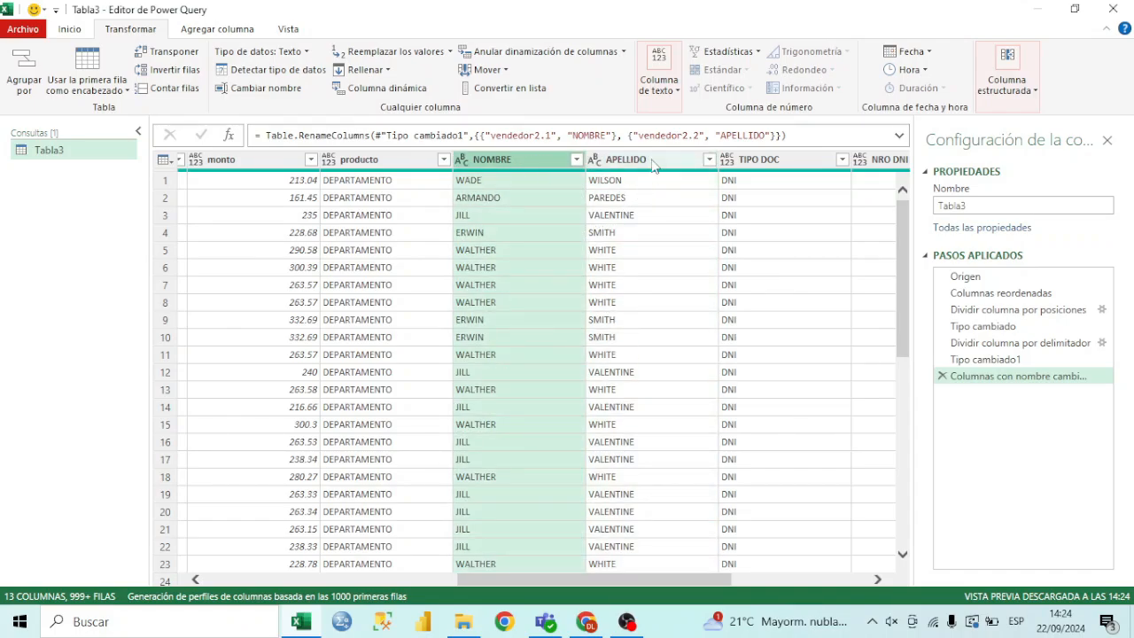
ctrl+click(645, 165)
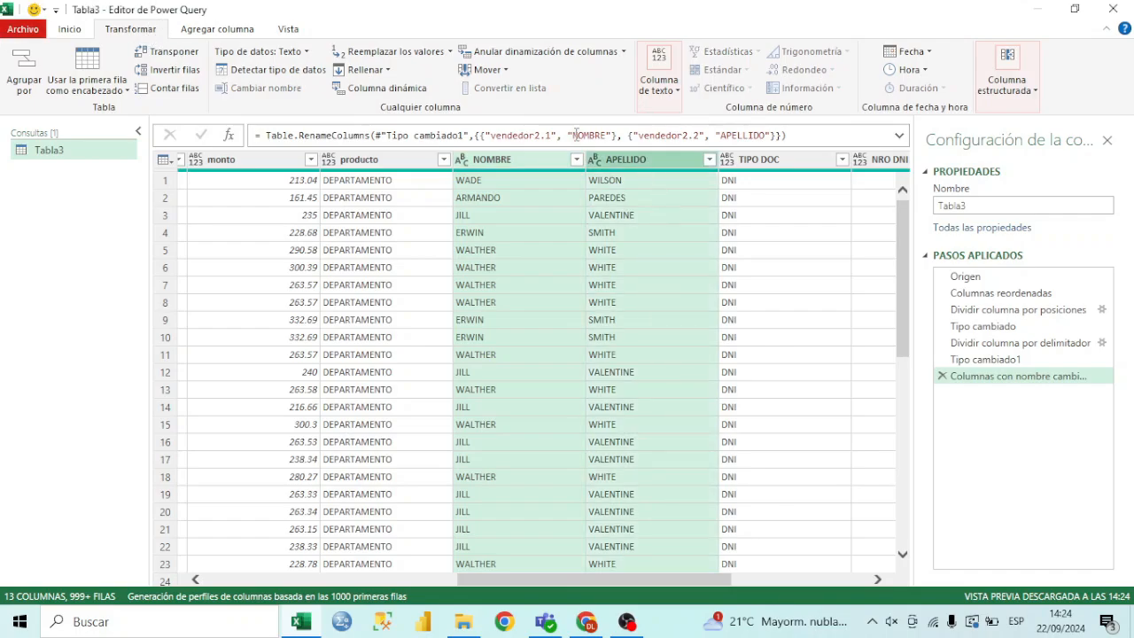
click(676, 94)
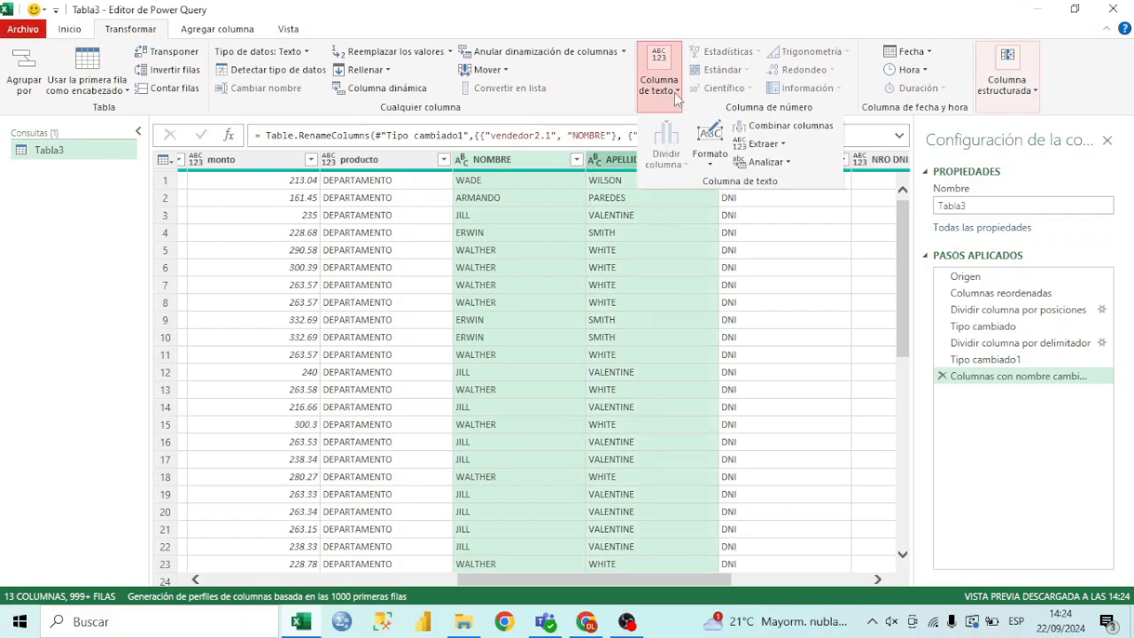
click(770, 128)
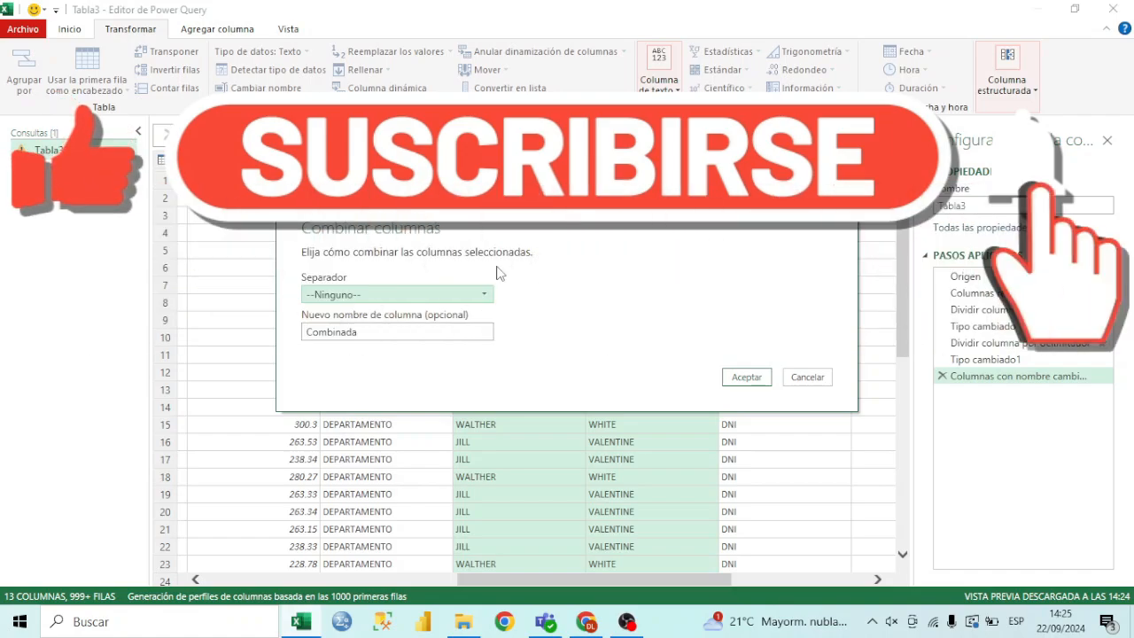
click(373, 294)
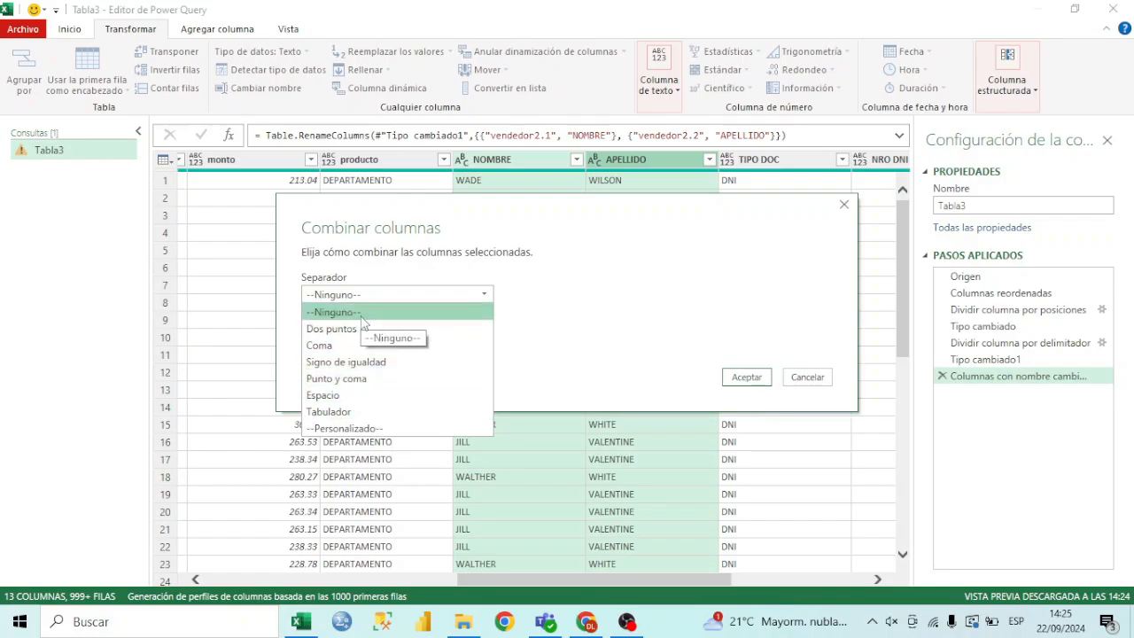
click(380, 428)
click(363, 317)
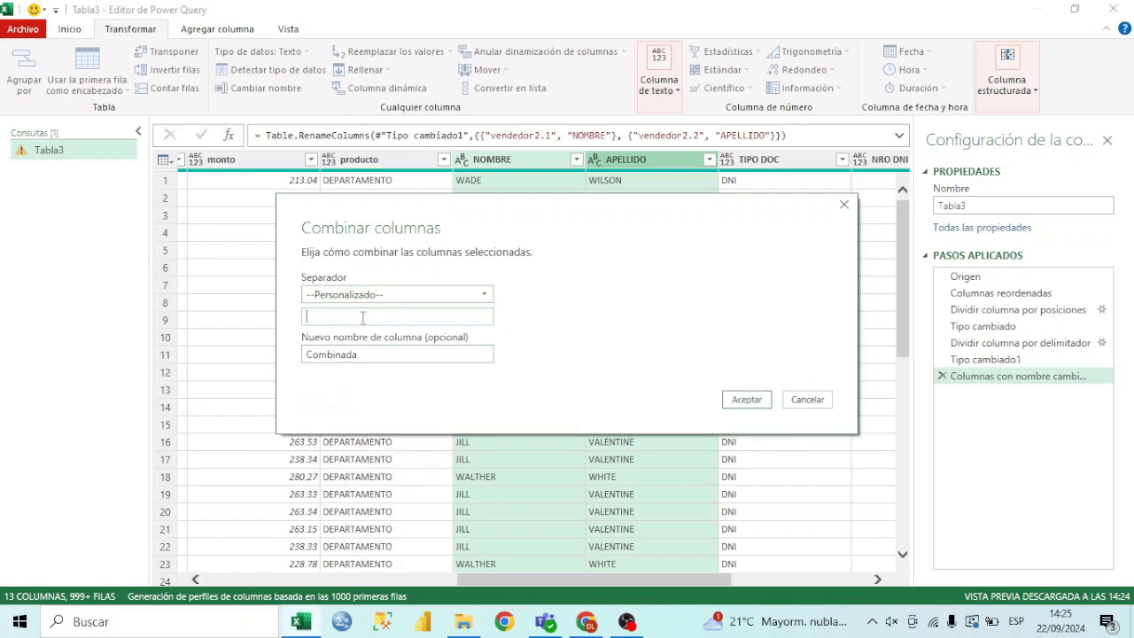
Name the merged column NOMBRES Y APELLIDOS and apply the merge
drag(397, 356, 273, 359)
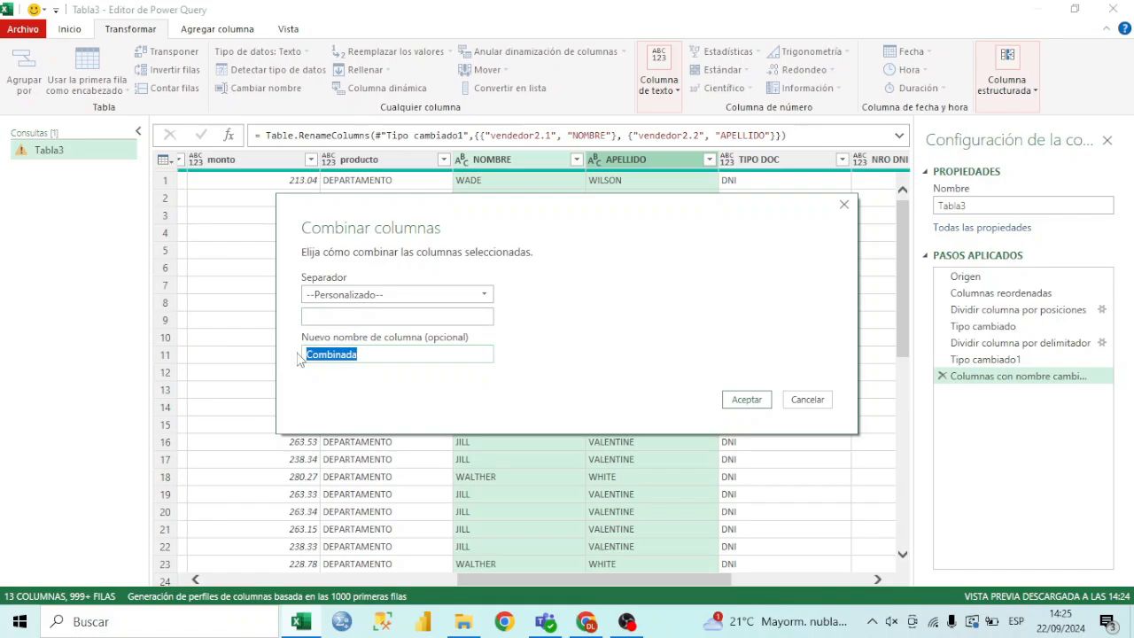
text(NOMB)
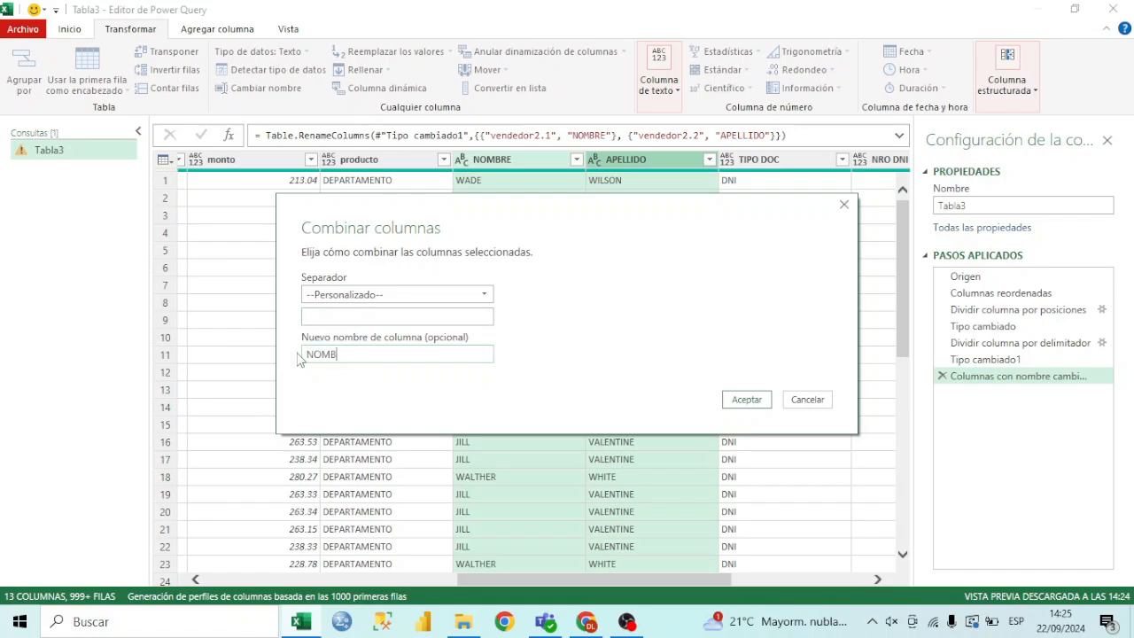
text(RES Y APELLIDOS)
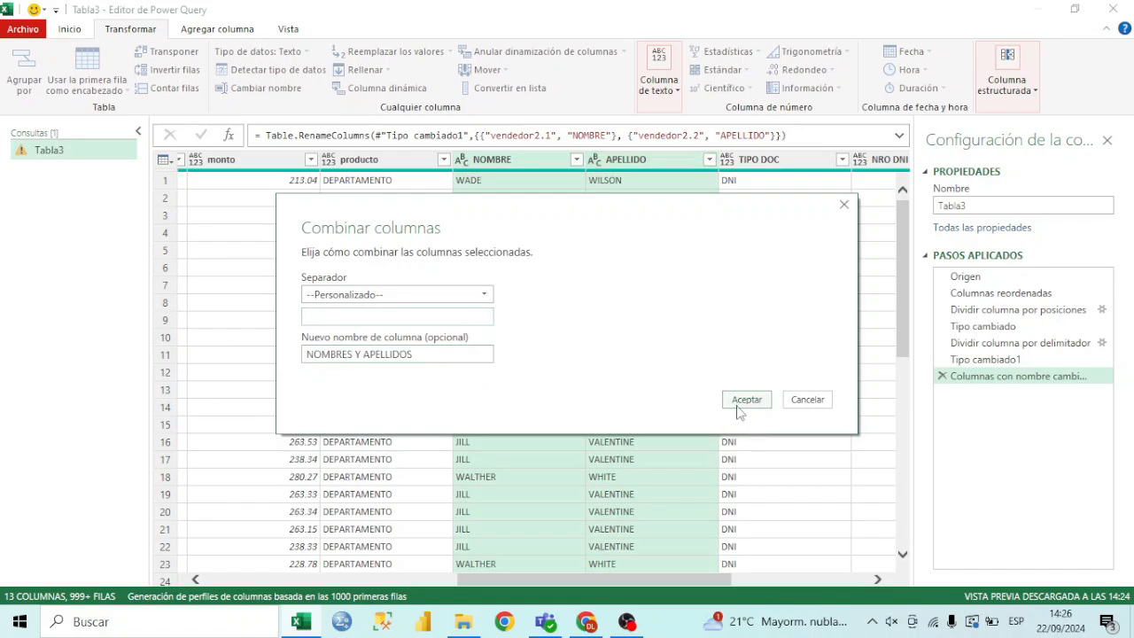
click(746, 400)
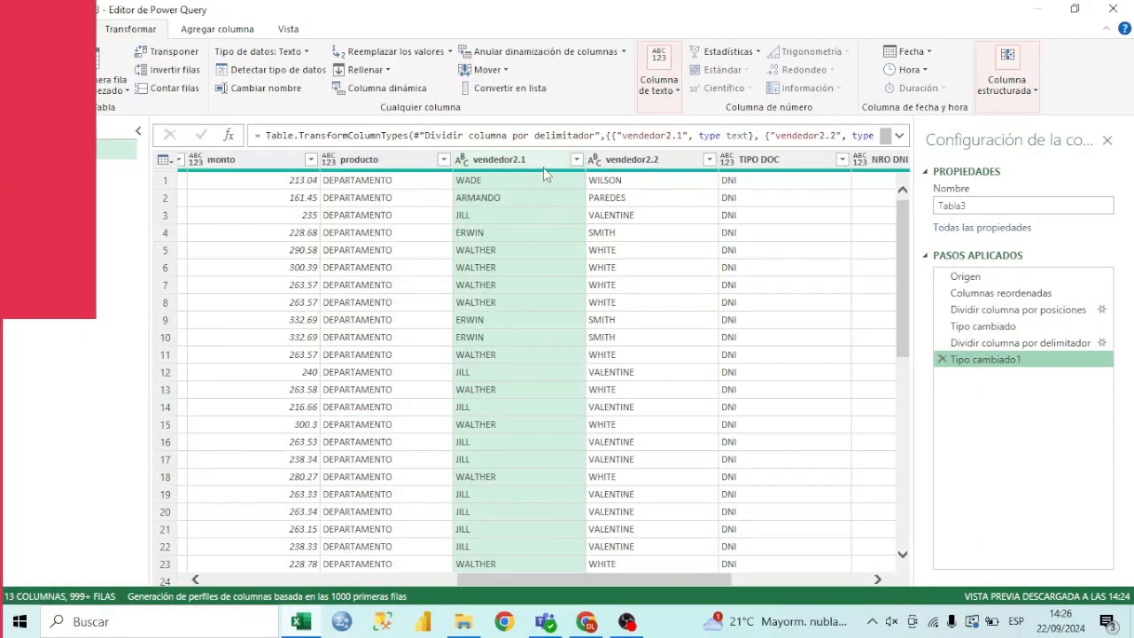
Merge the vendedor2.1 and vendedor2.2 columns with the Dos puntos separator, naming the new column NOMBRES Y APELLIDO
ctrl+click(633, 159)
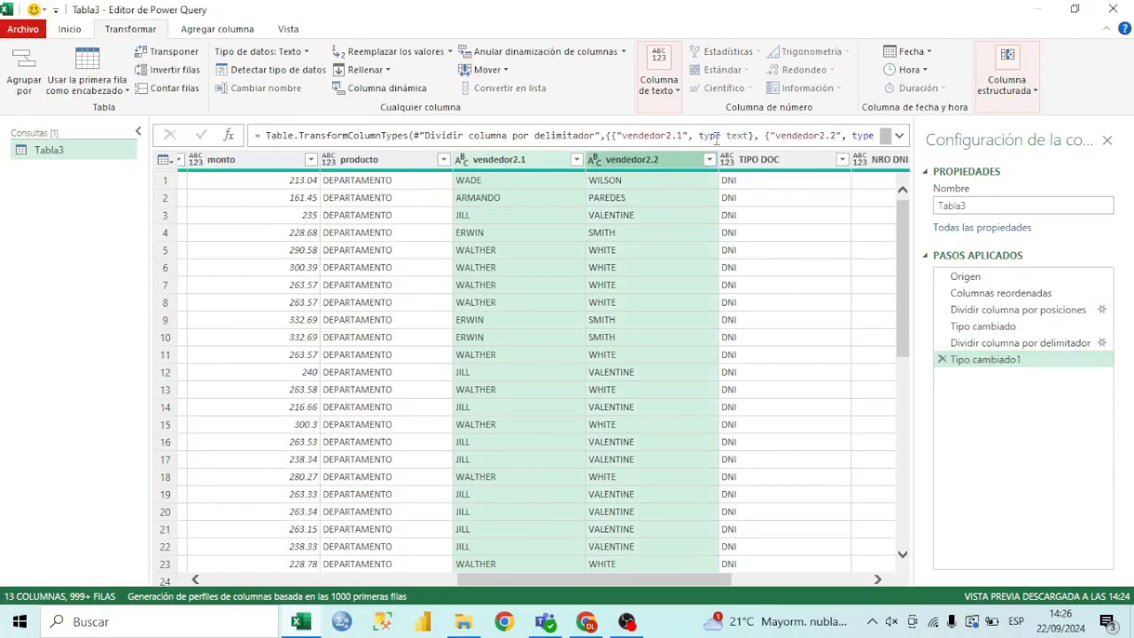
click(677, 90)
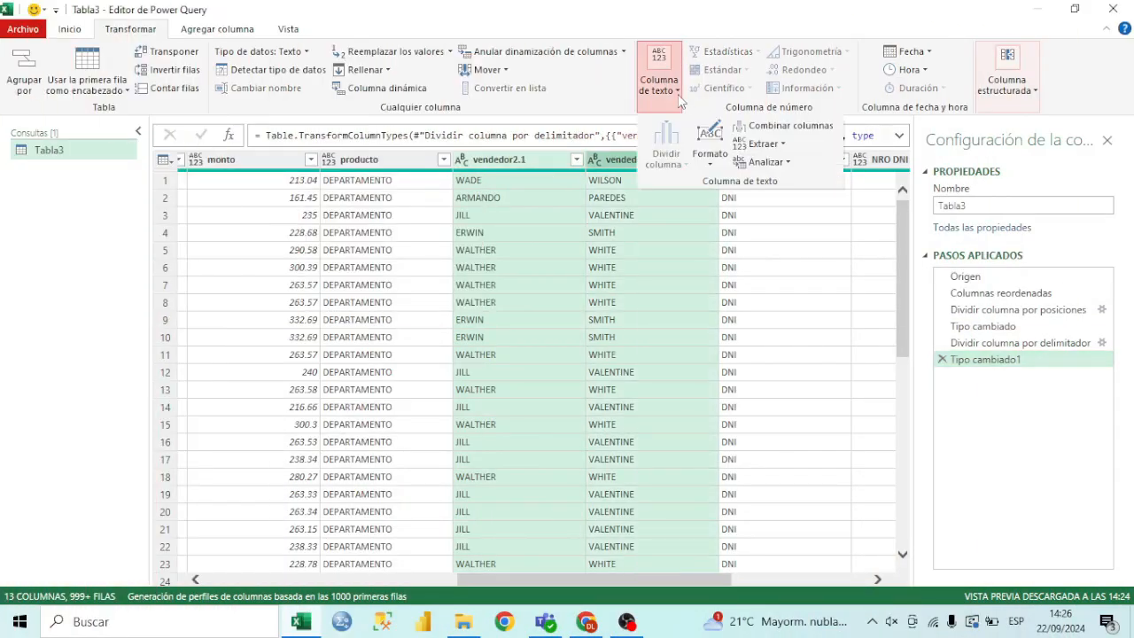
click(769, 133)
click(465, 295)
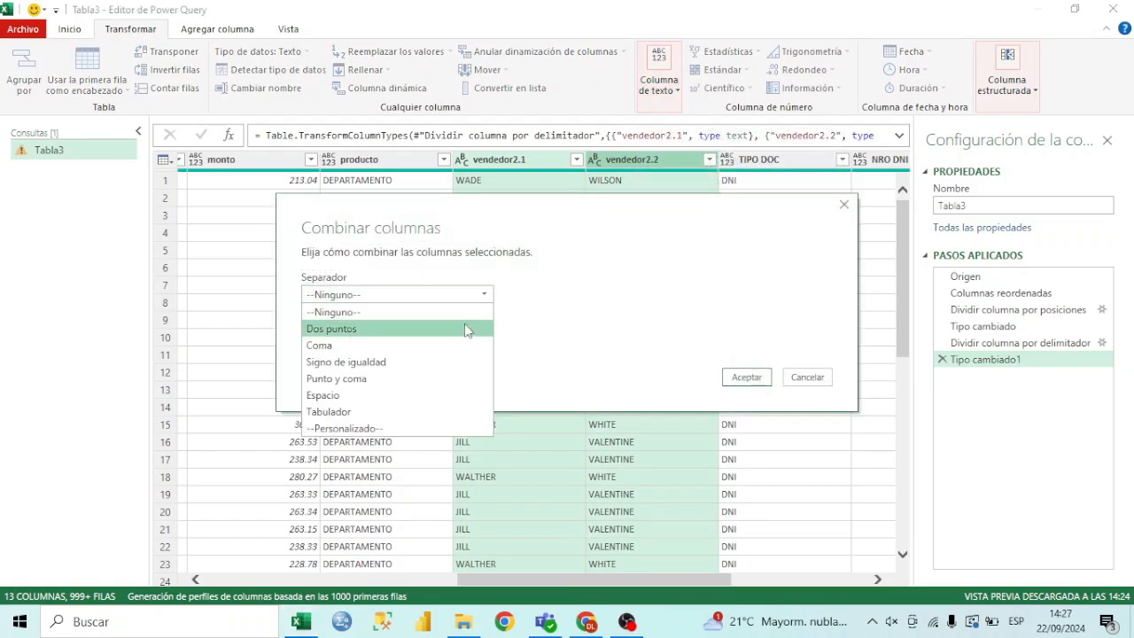
click(466, 329)
double_click(410, 331)
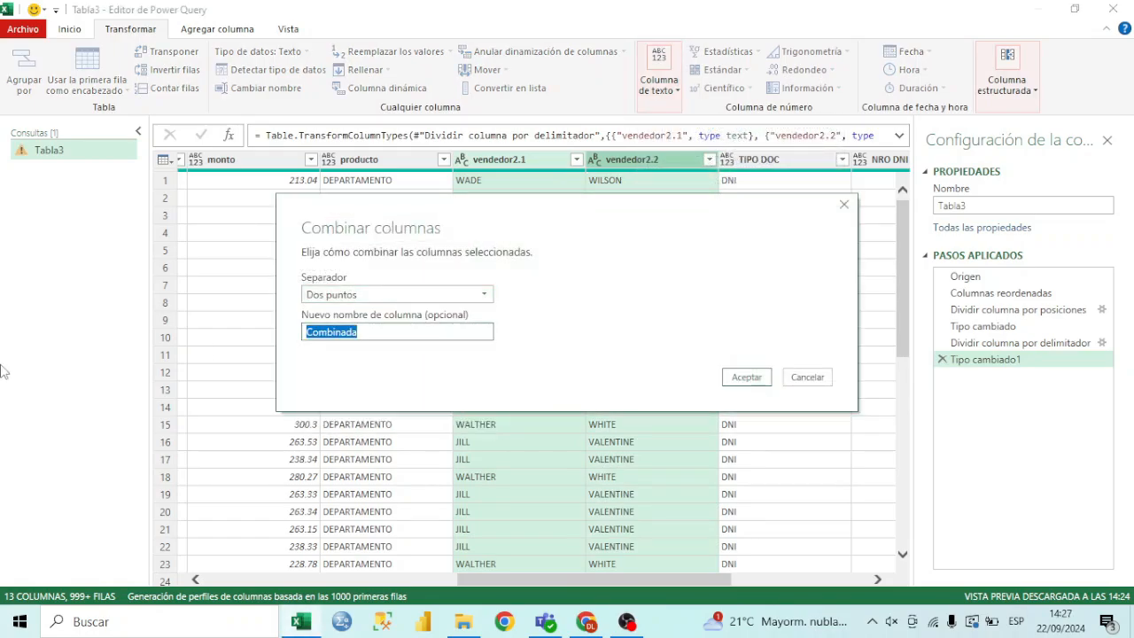
text(NOMBRES Y APELLIDO)
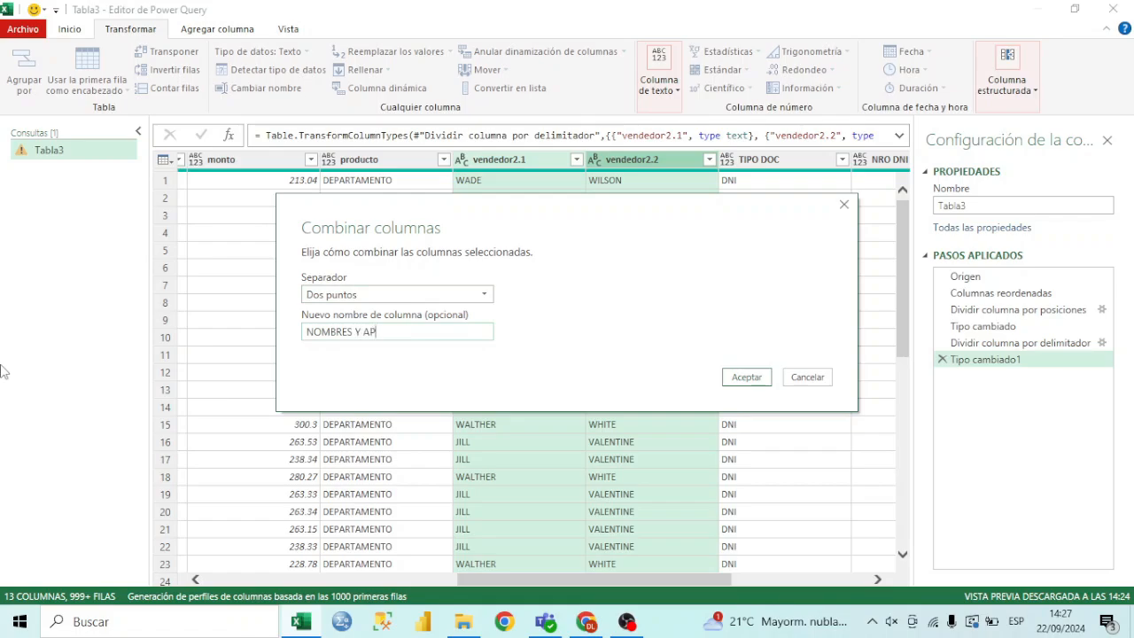
click(746, 377)
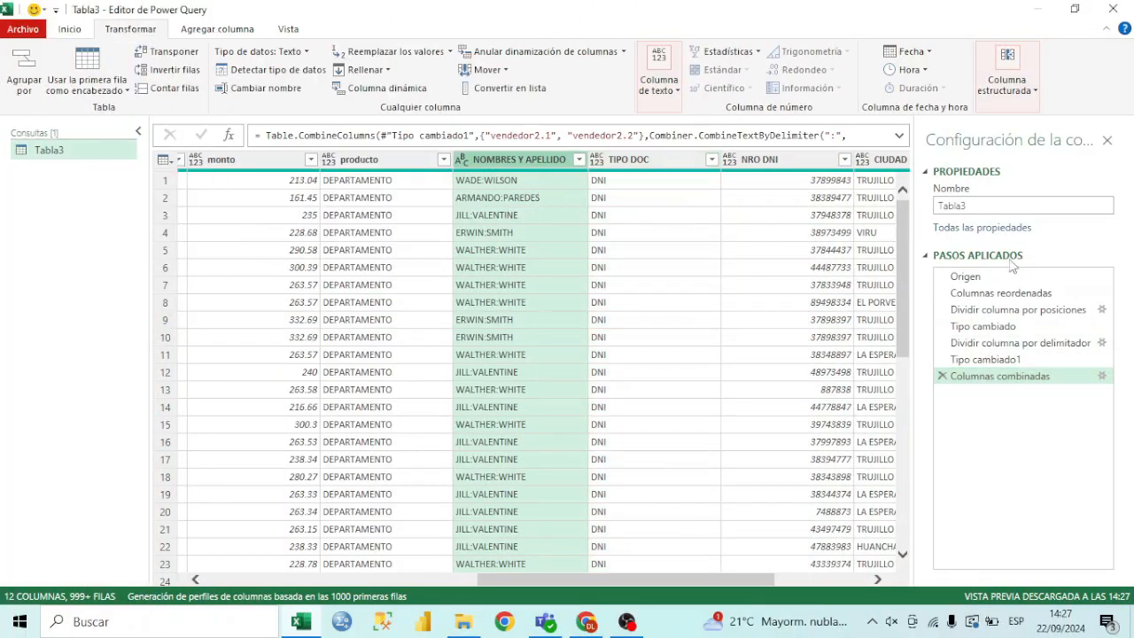
Edit the applied merge step so that its separator is Signo de igualdad
click(1102, 376)
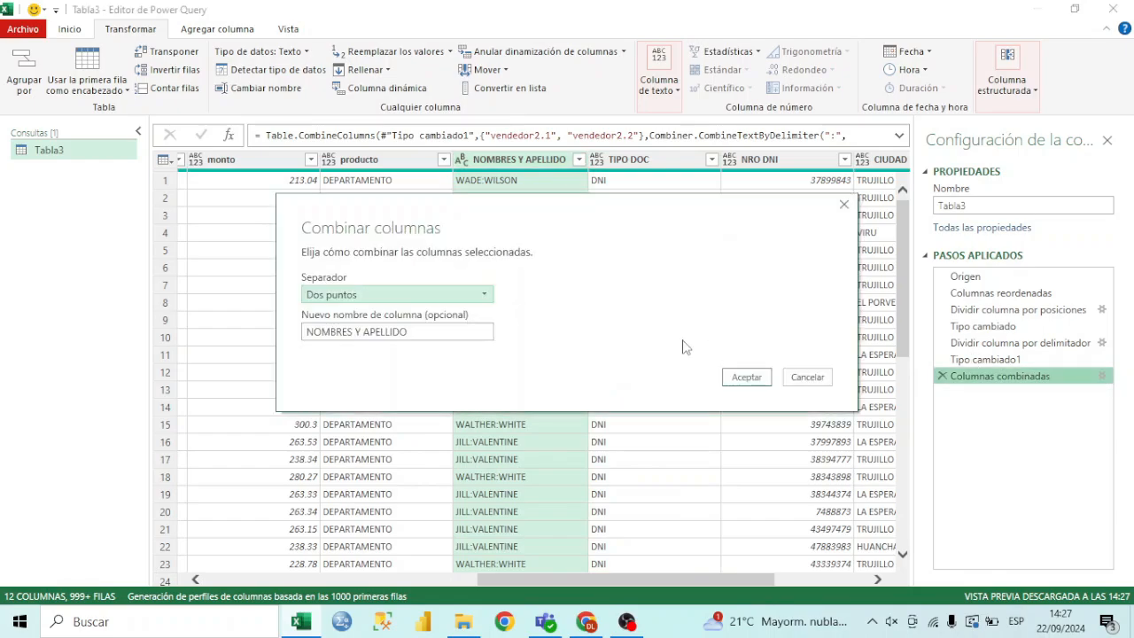
click(454, 296)
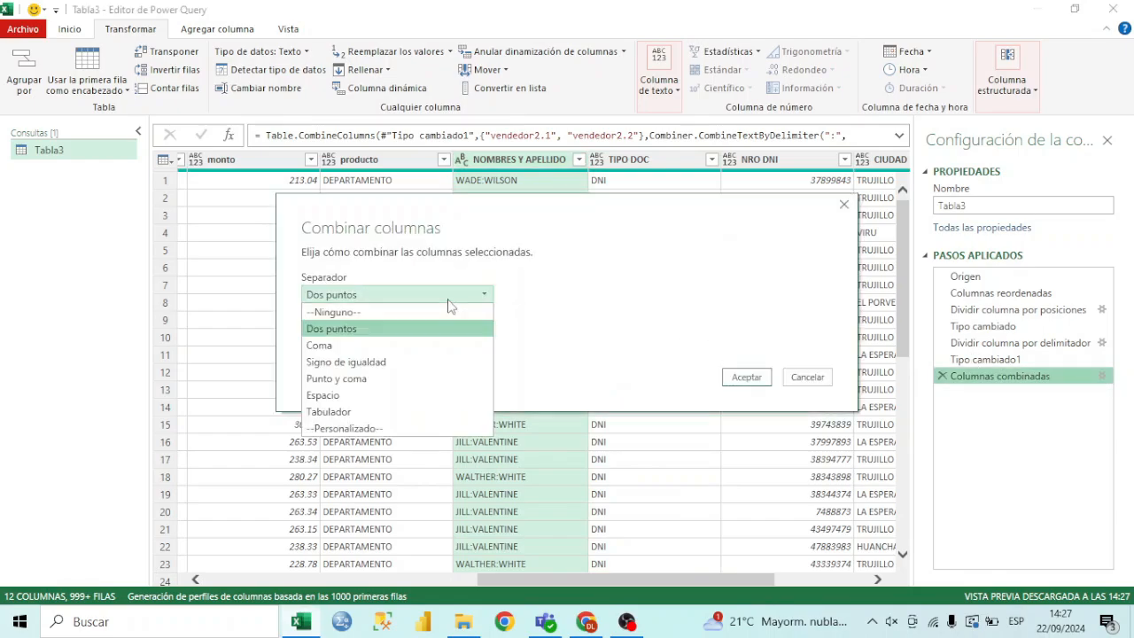
click(354, 365)
click(753, 380)
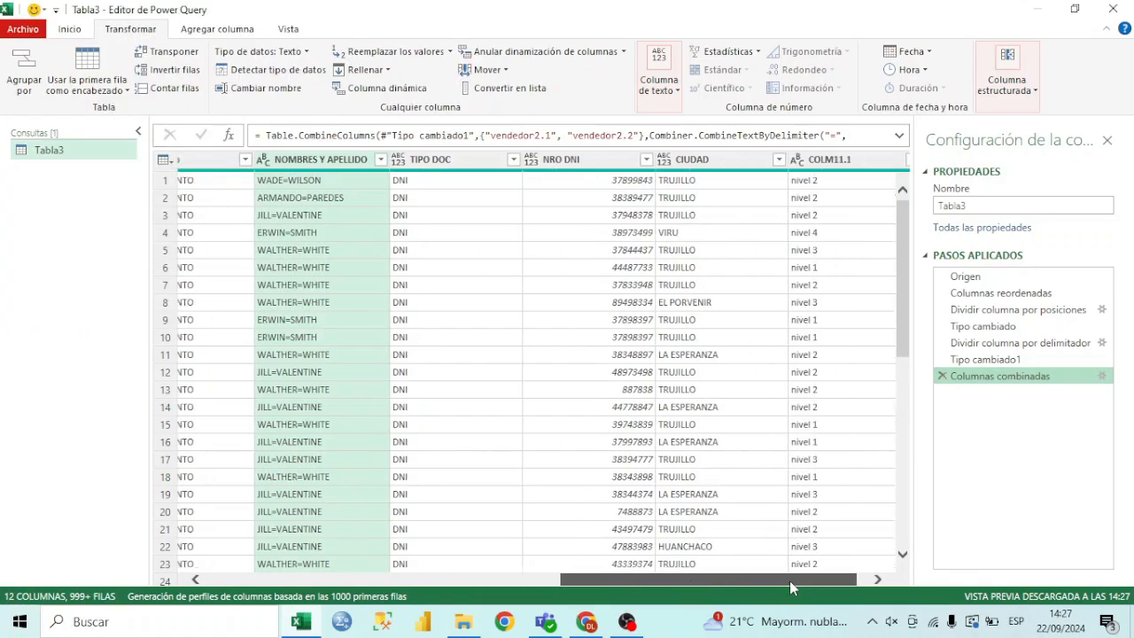
Merge the Contrato, vendedor and NRO DNI columns with a custom hyphen separator, keeping the column name Combinada
drag(789, 580, 381, 576)
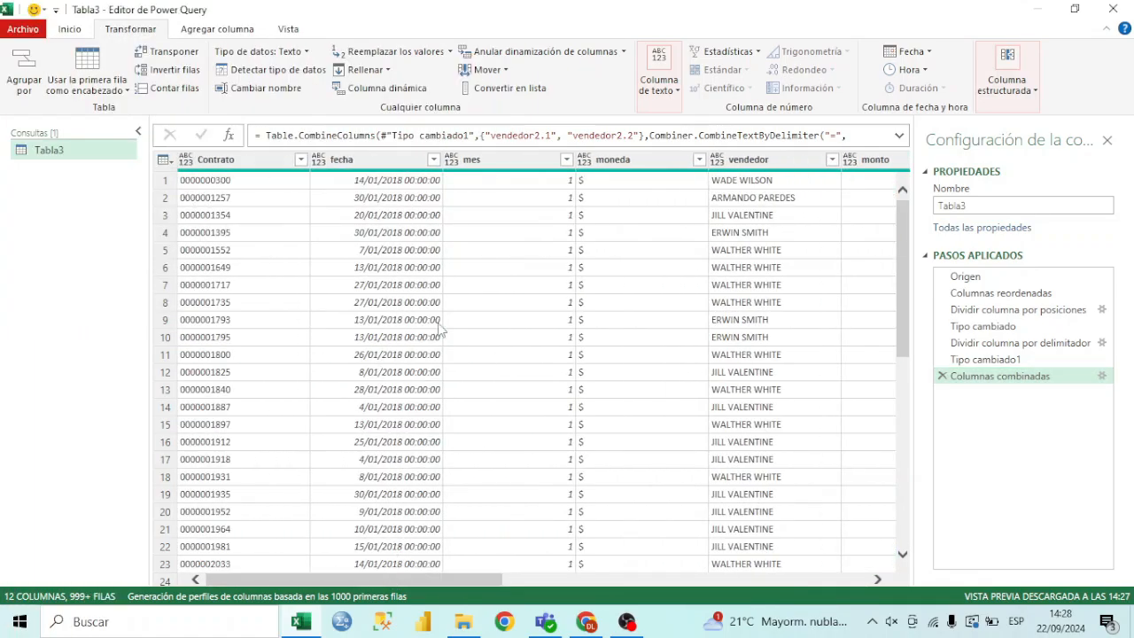
click(262, 160)
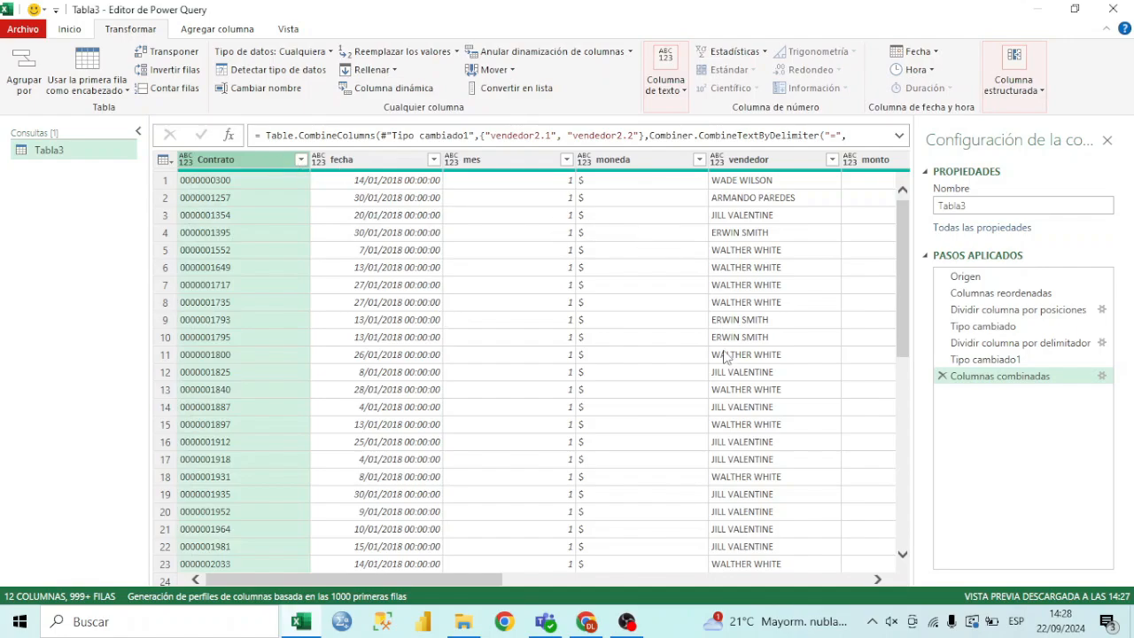
ctrl+click(768, 166)
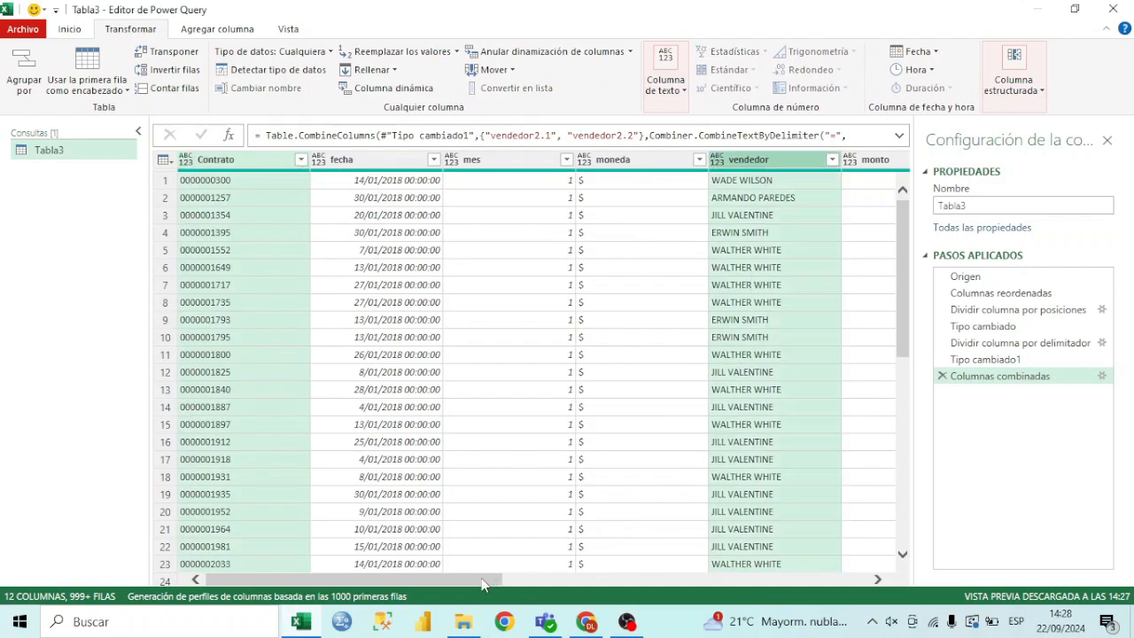
drag(461, 578, 827, 579)
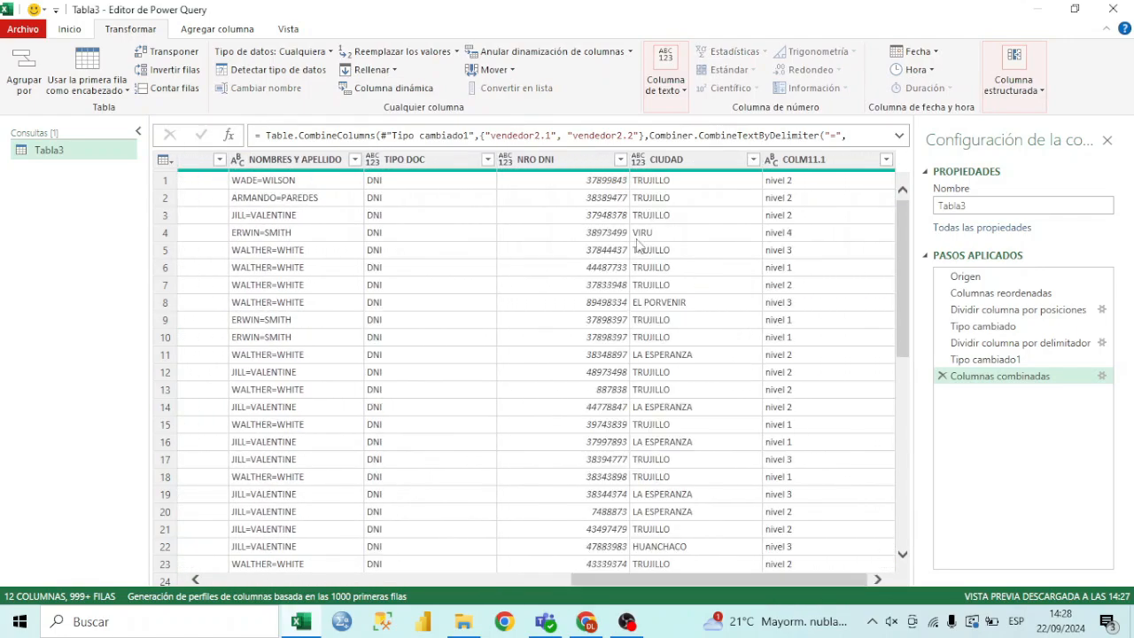
ctrl+click(574, 161)
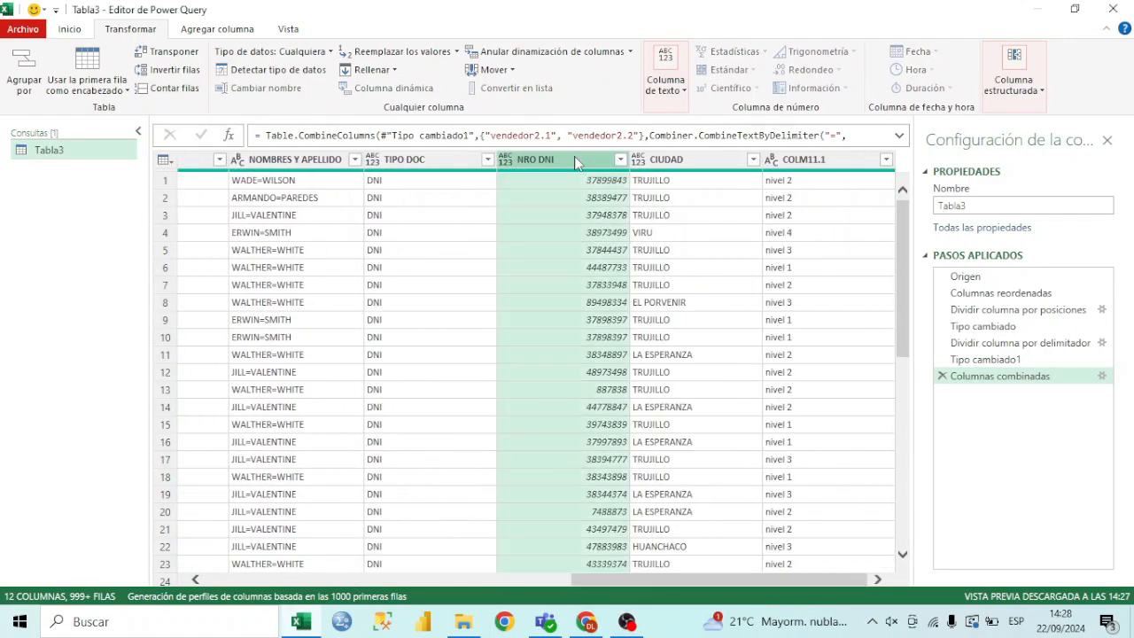
click(666, 84)
click(767, 129)
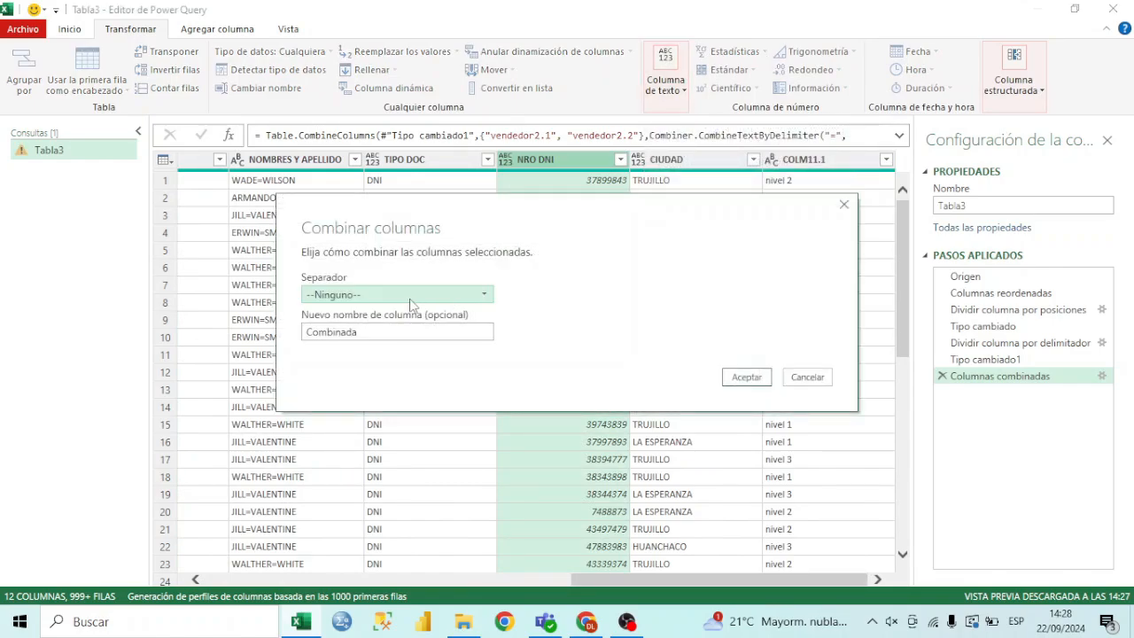
click(409, 298)
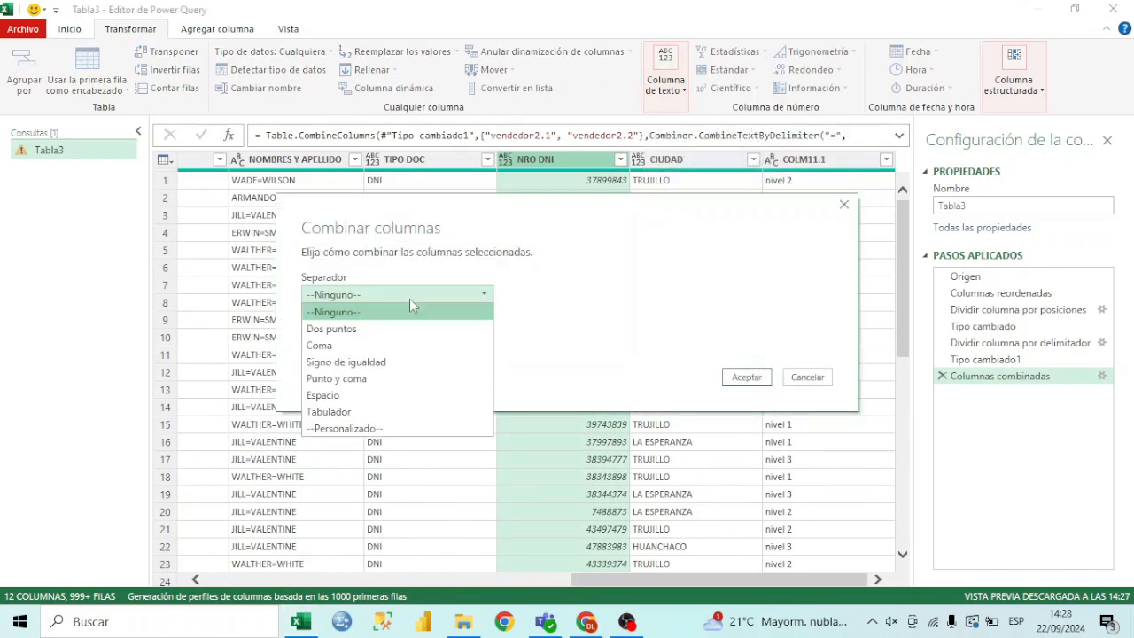
click(400, 428)
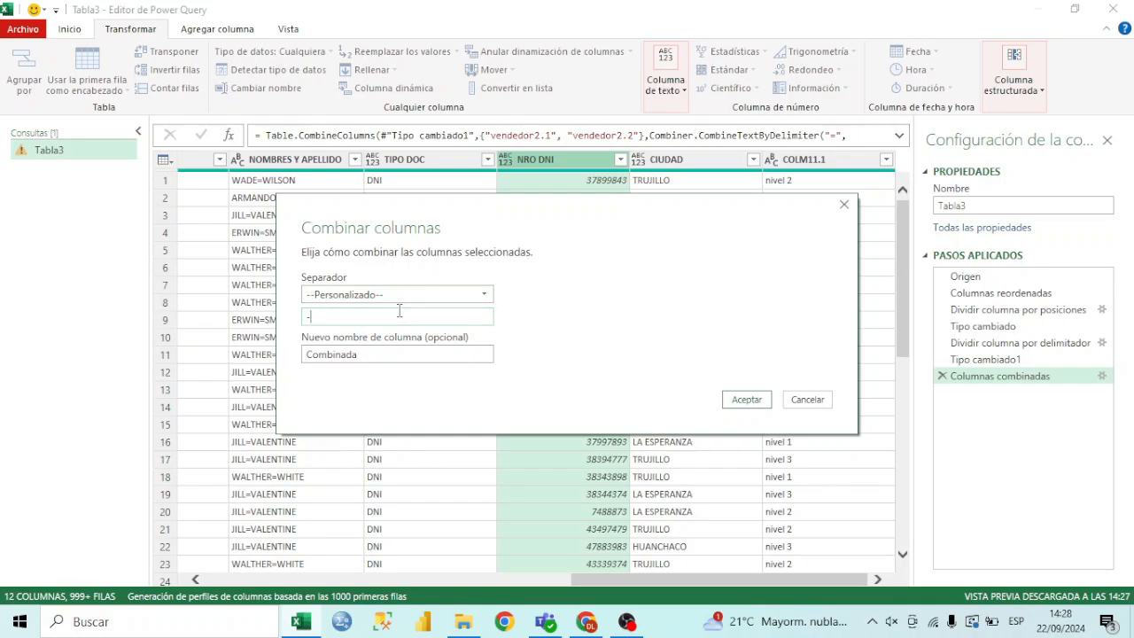
click(741, 401)
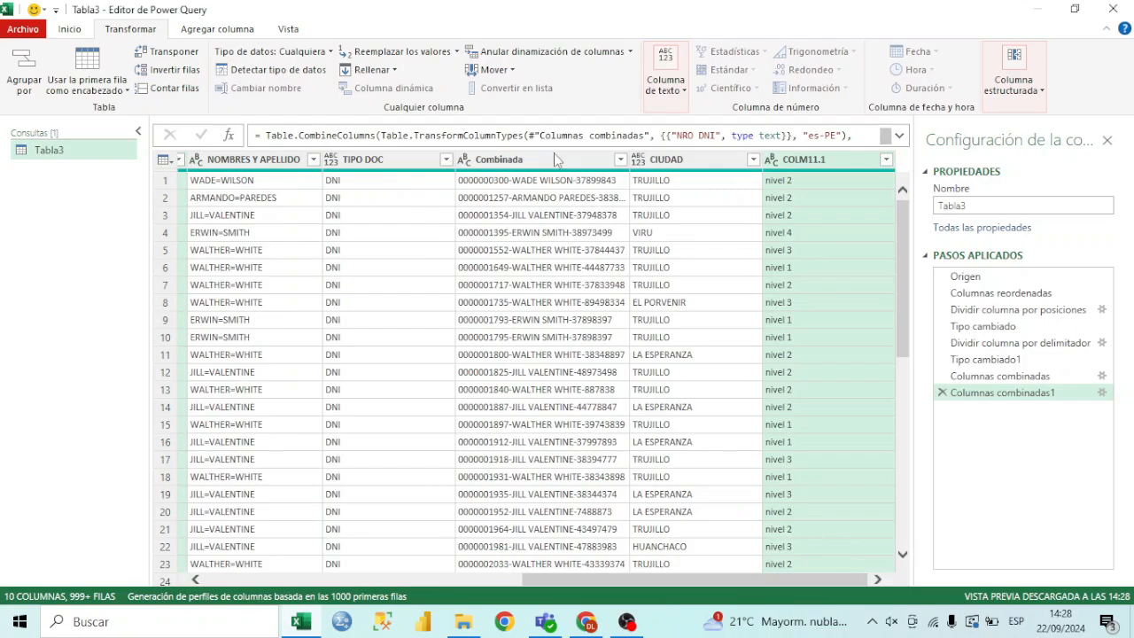
click(556, 160)
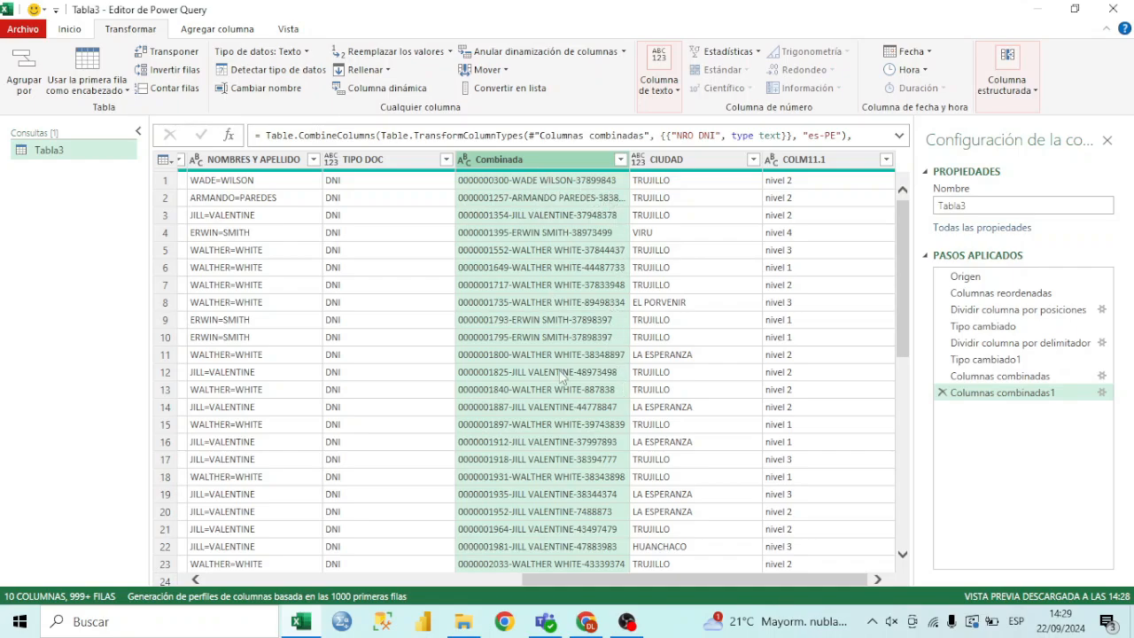
mouse_move(651, 581)
mouse_down()
mouse_move(497, 580)
mouse_move(662, 581)
mouse_up()
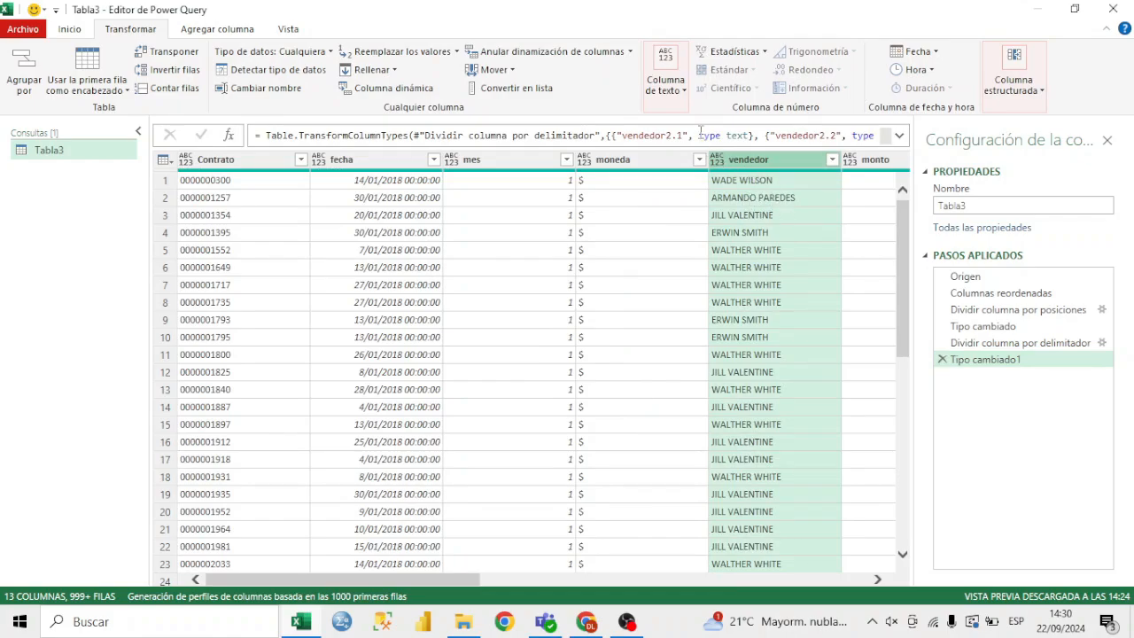
Convert the text in the vendedor column to lowercase
click(669, 89)
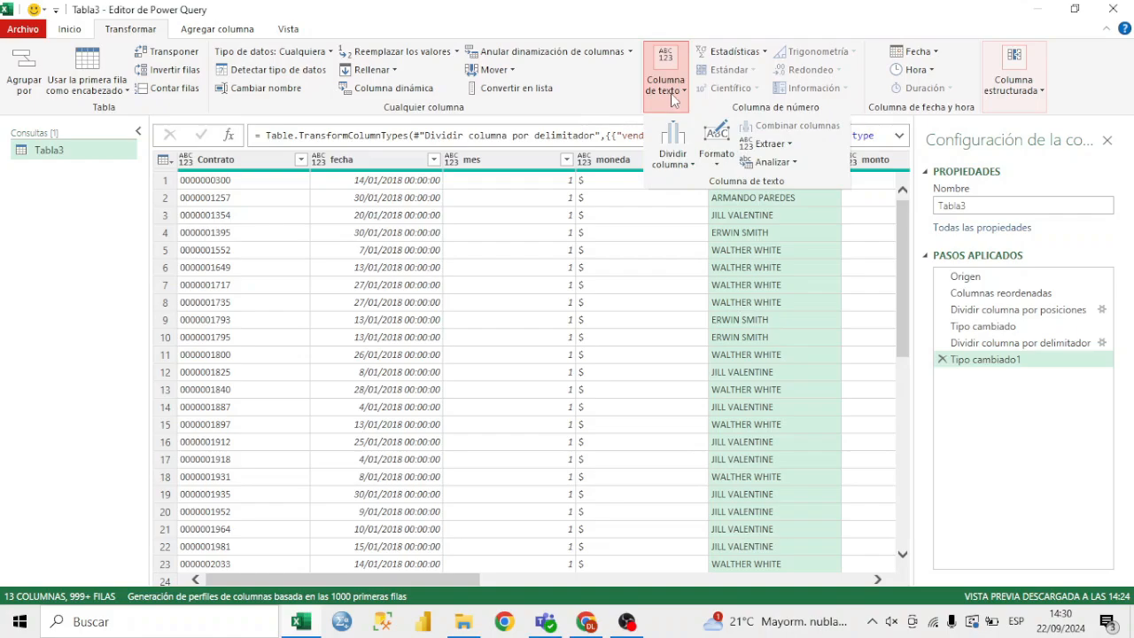
click(726, 164)
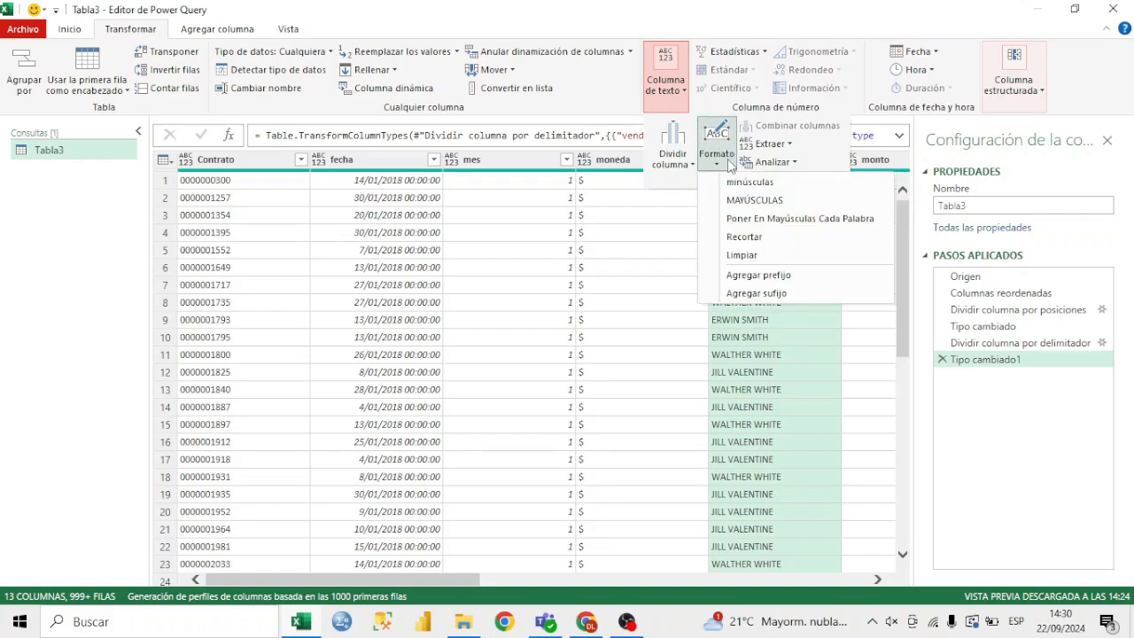
click(791, 183)
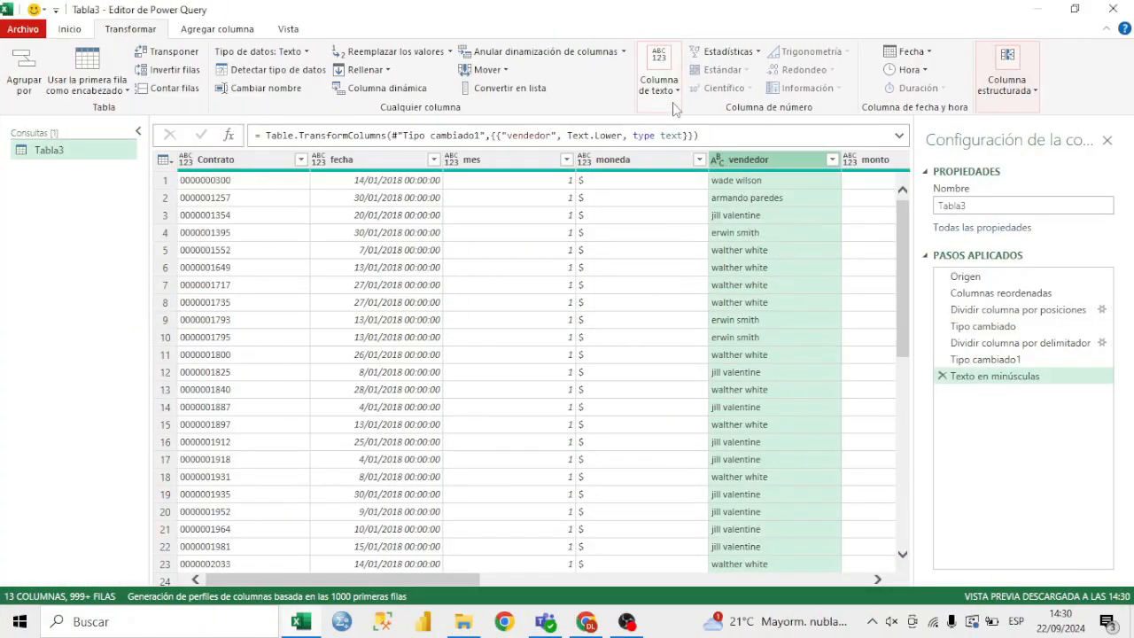
Convert the vendedor column's text to uppercase and apply the Poner En Mayúsculas Cada Palabra format to it
click(659, 82)
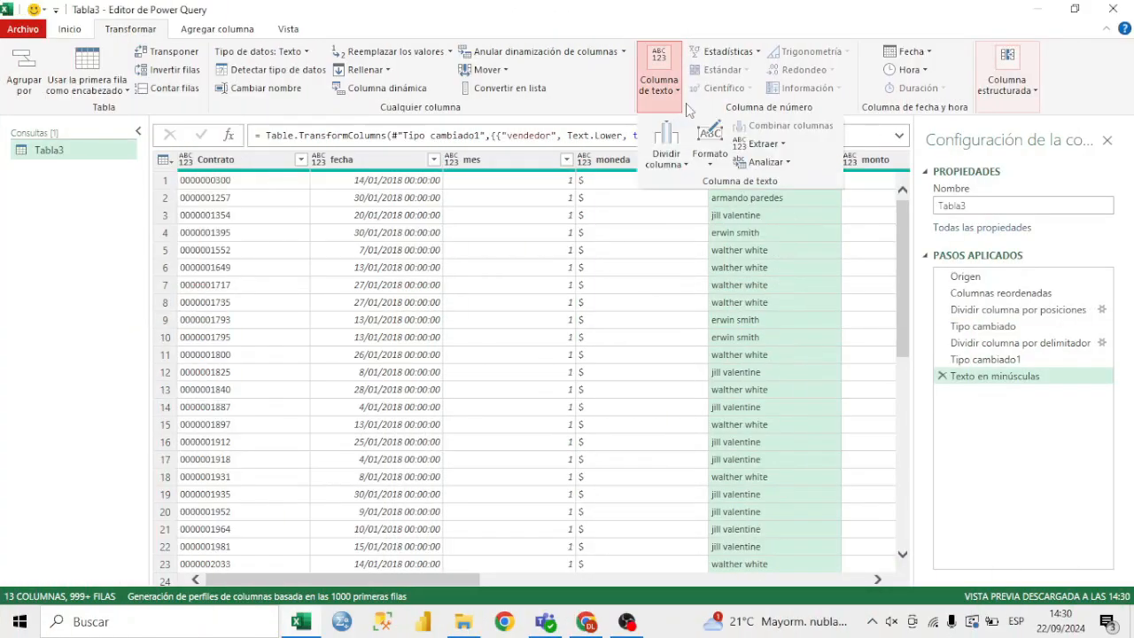
click(710, 145)
click(751, 203)
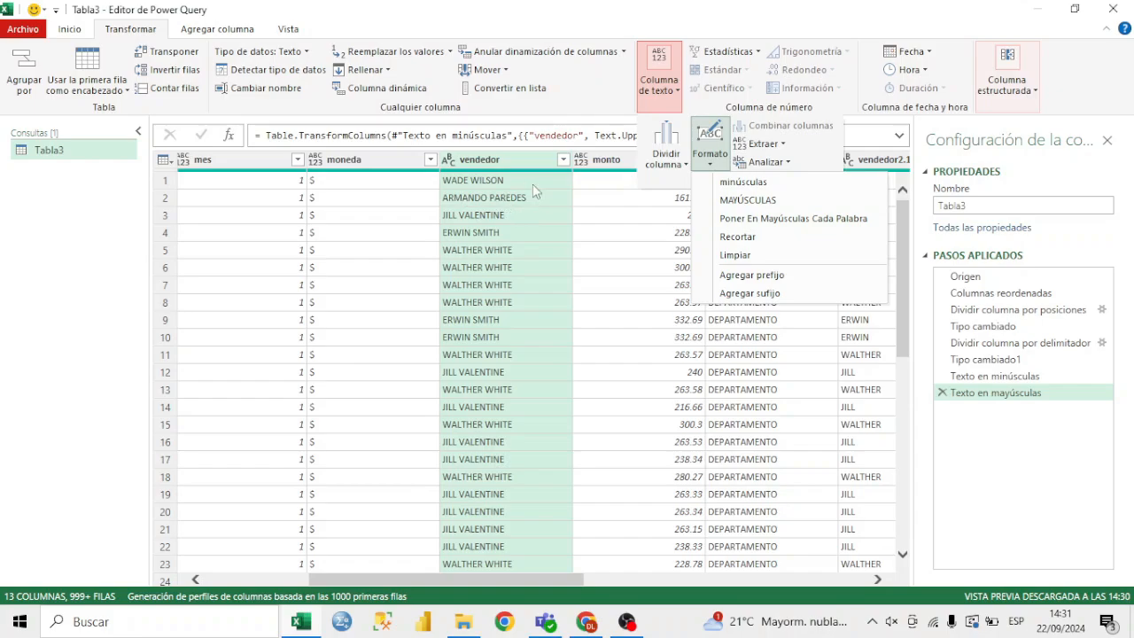
click(842, 222)
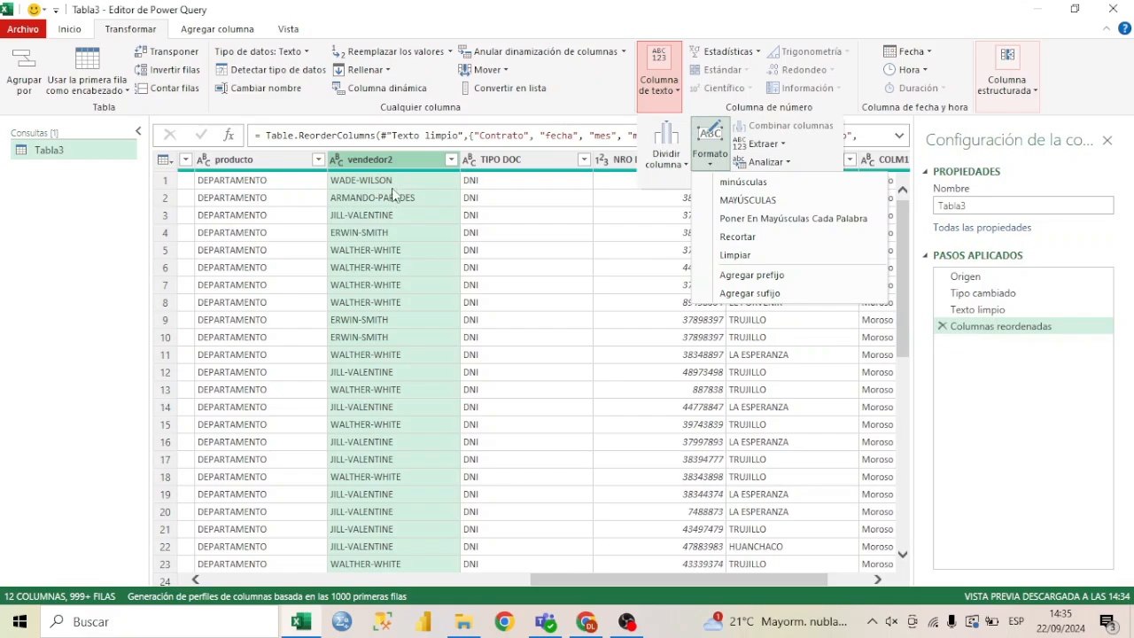
Add the prefix @ to every value in the vendedor2 column
click(793, 276)
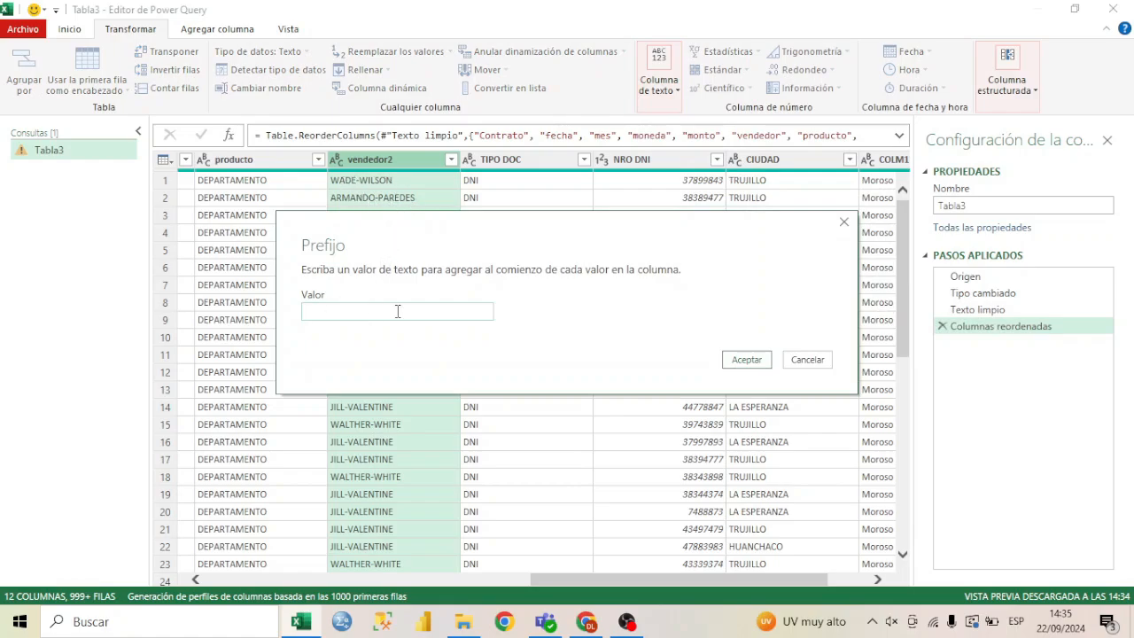
text(@)
click(747, 360)
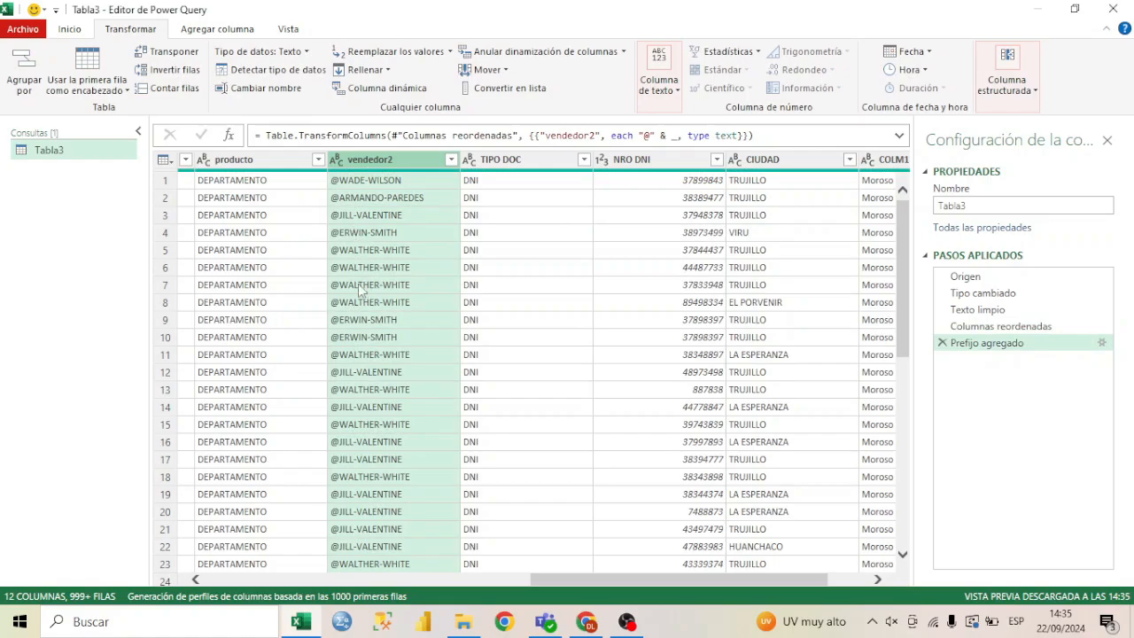
scroll(358, 284, down, 3)
scroll(369, 310, up, 3)
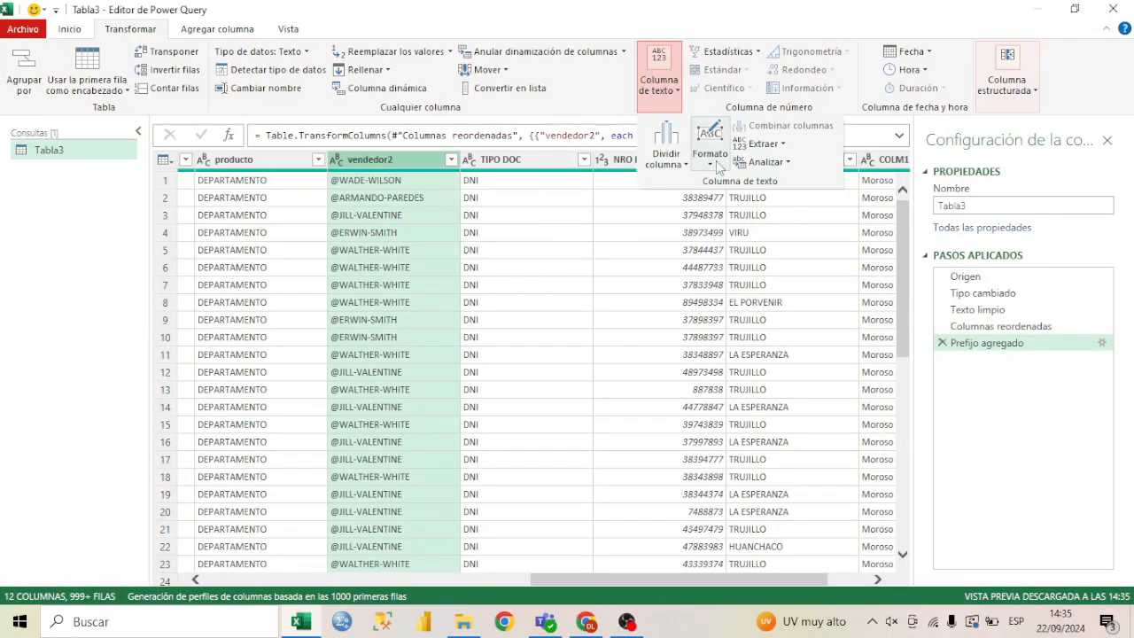
Add the suffix !! to every value in the vendedor2 column
click(709, 142)
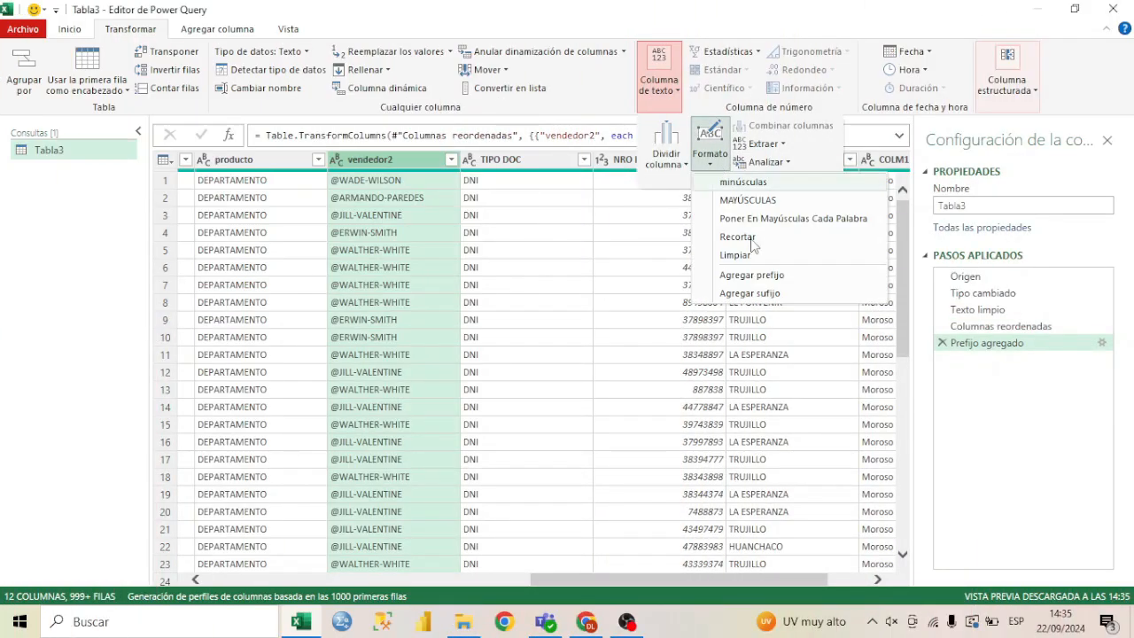
click(780, 298)
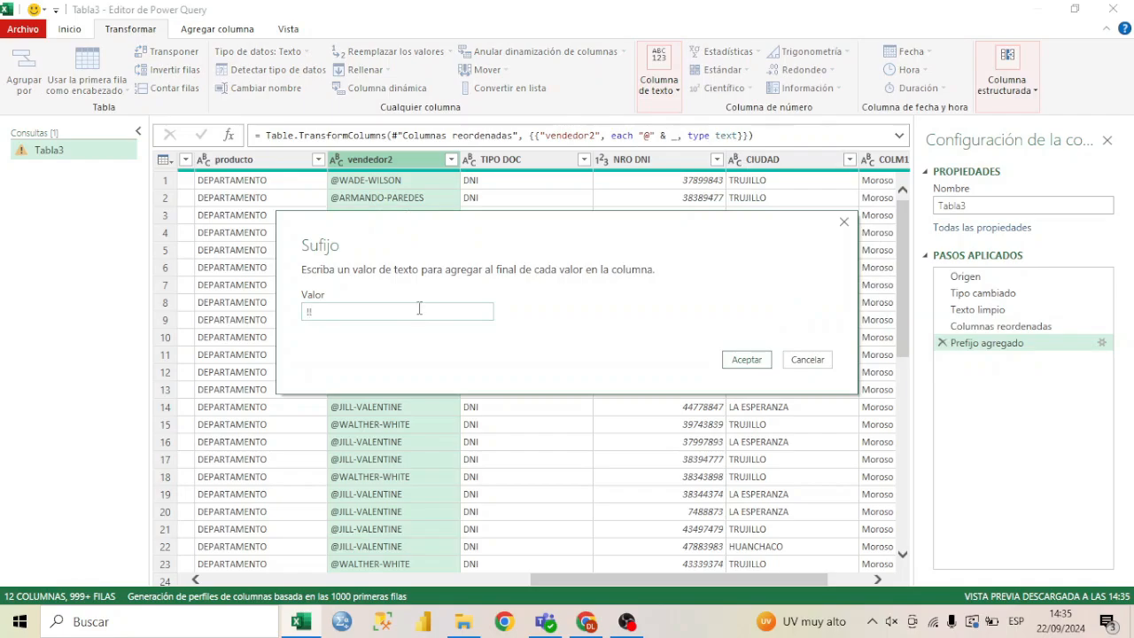
click(747, 360)
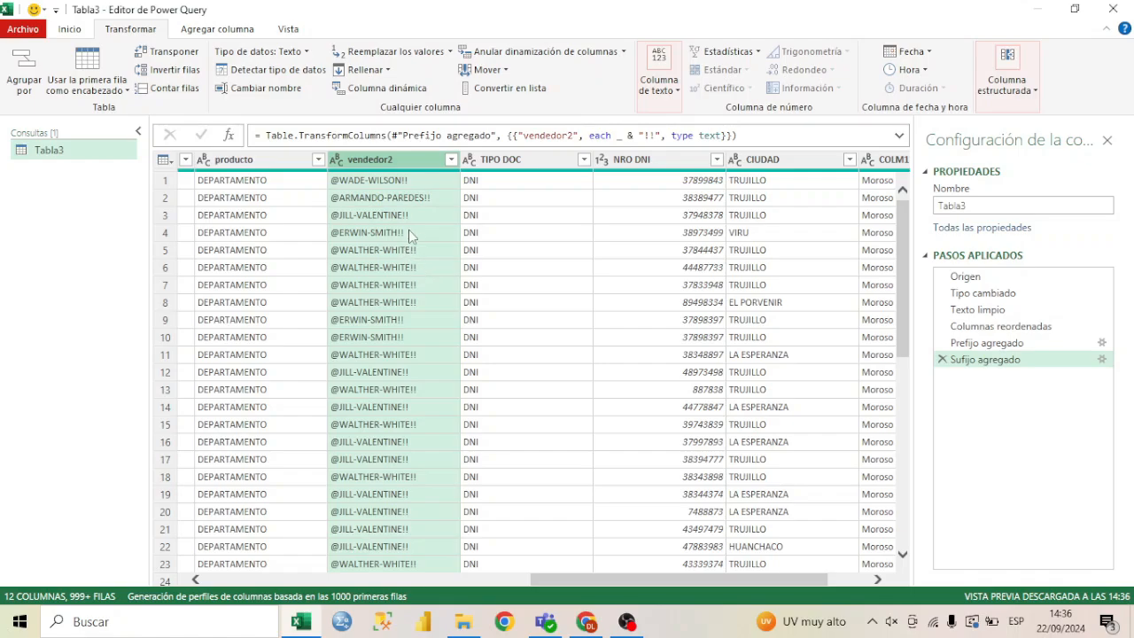
scroll(413, 232, down, 5)
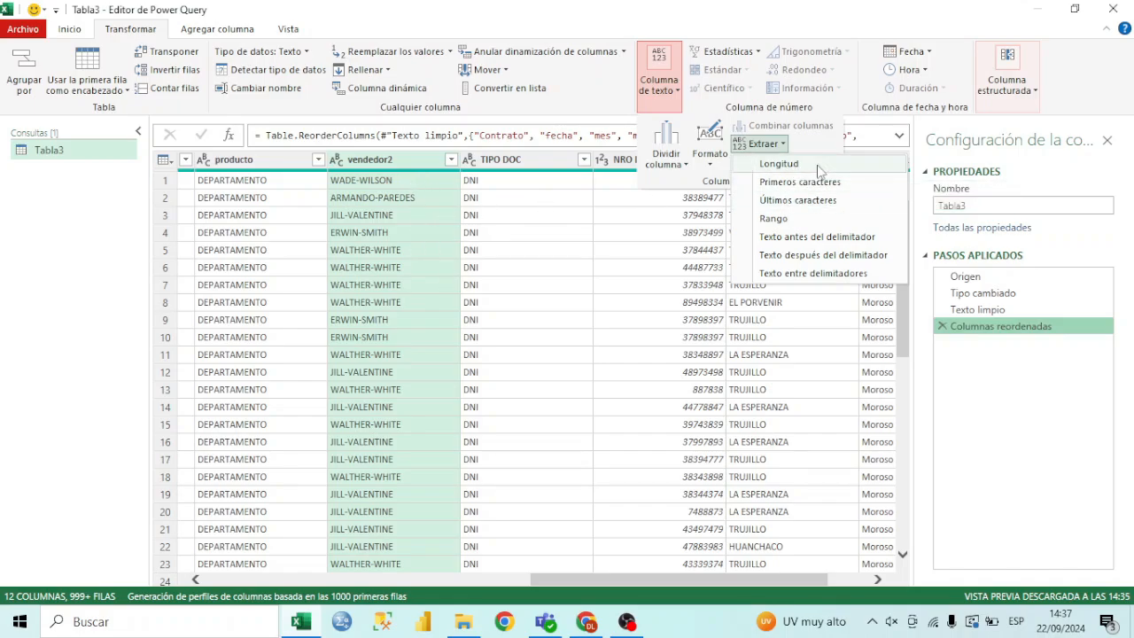
Extract the text length of each value in the vendedor2 column
click(779, 164)
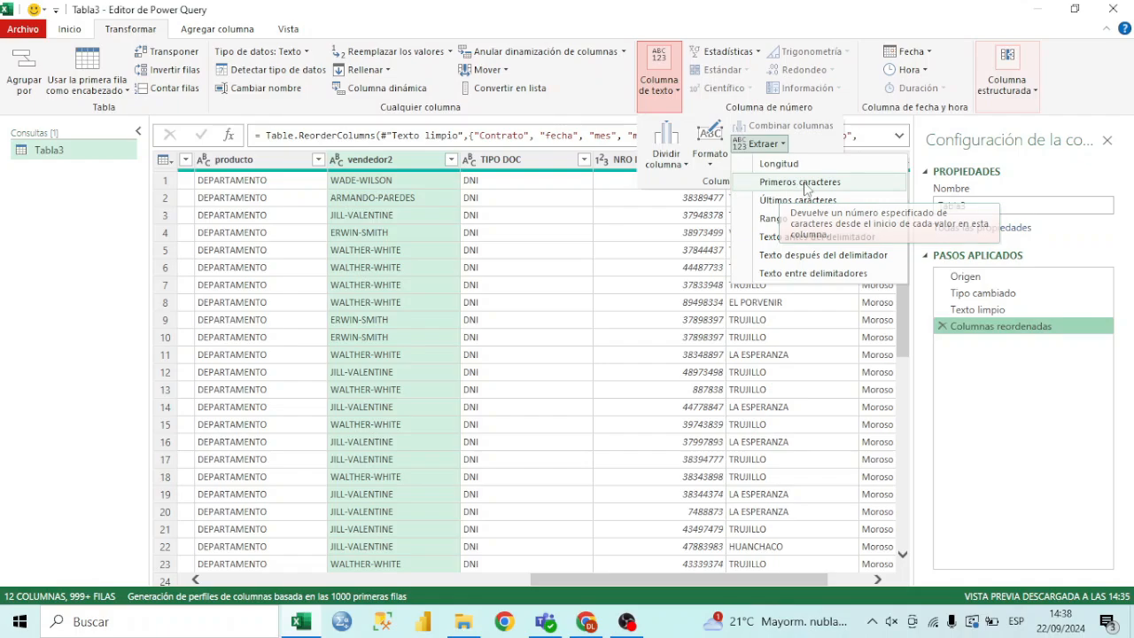
Extract the first 1 character of each vendedor2 value and change the extraction's count to 5
click(837, 182)
drag(632, 226, 691, 189)
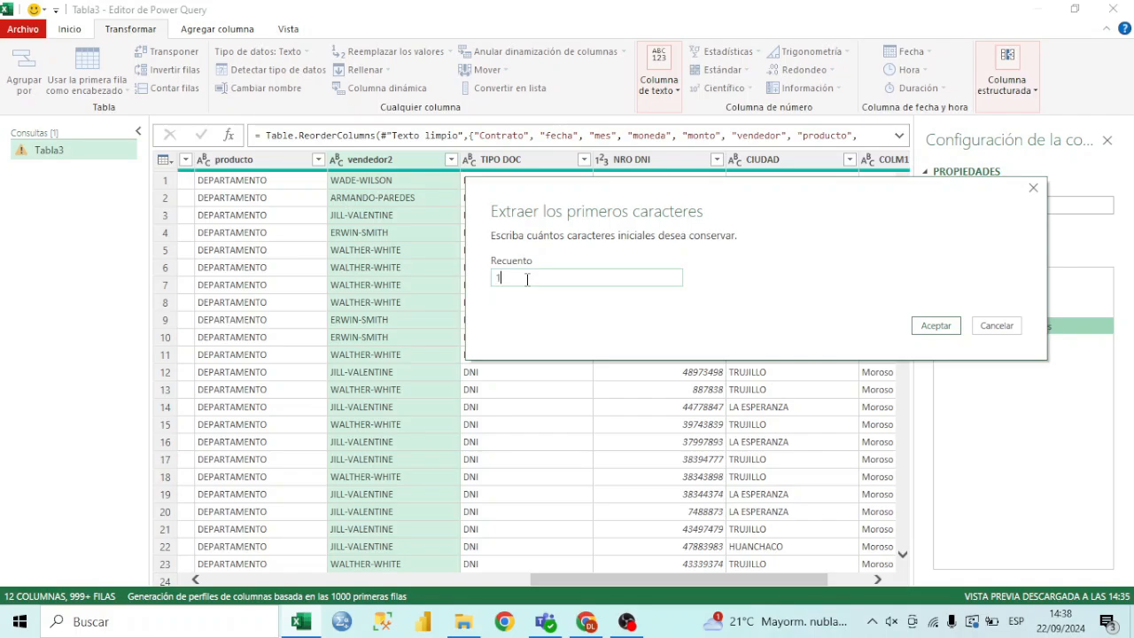
text(1)
click(930, 327)
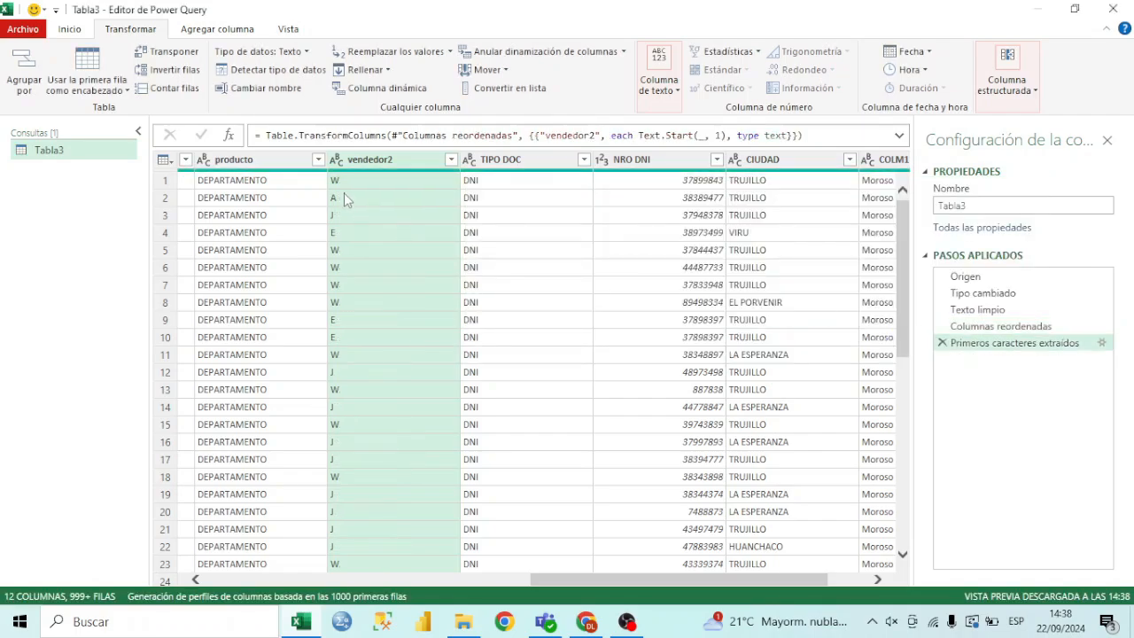
scroll(345, 187, down, 7)
scroll(345, 187, up, 7)
click(1101, 343)
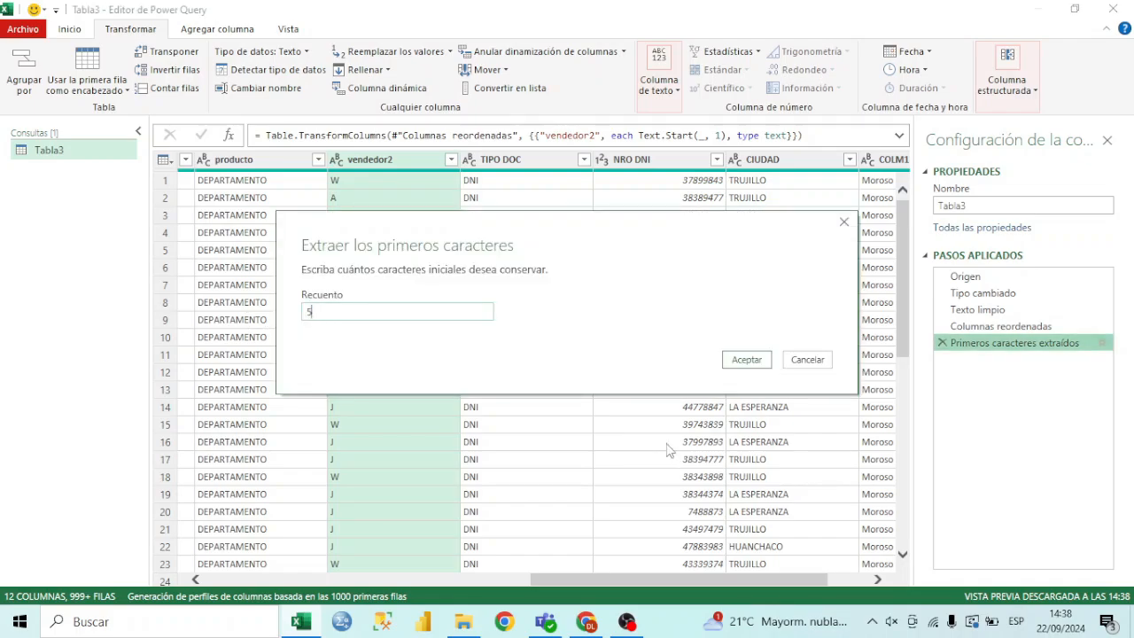
click(747, 360)
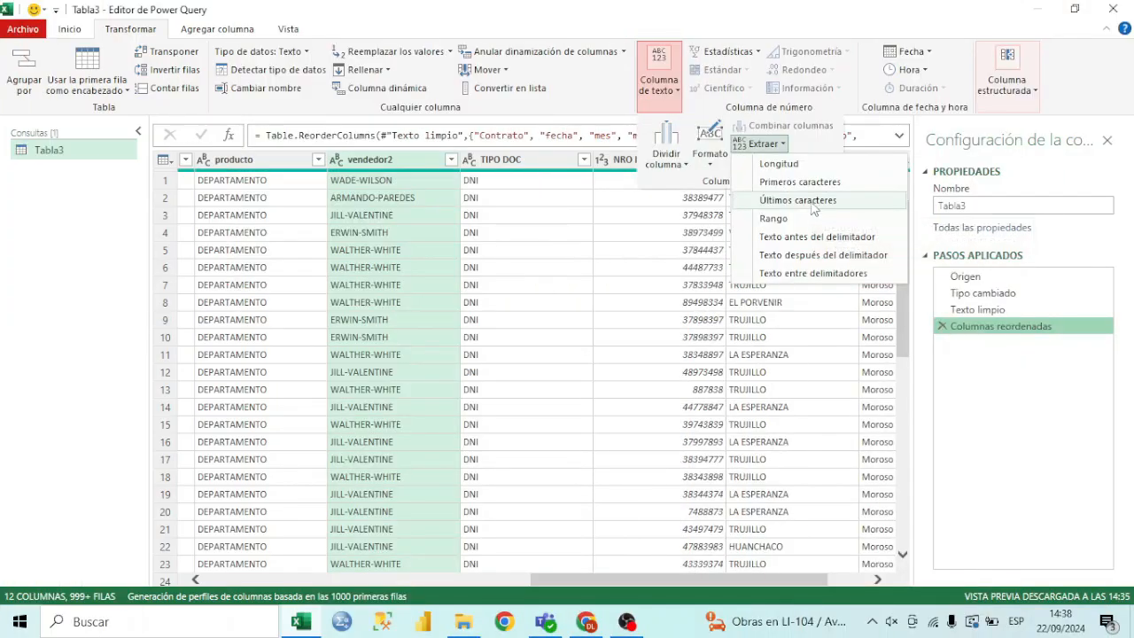
Extract the last 3 characters of each value in the vendedor2 column
click(810, 202)
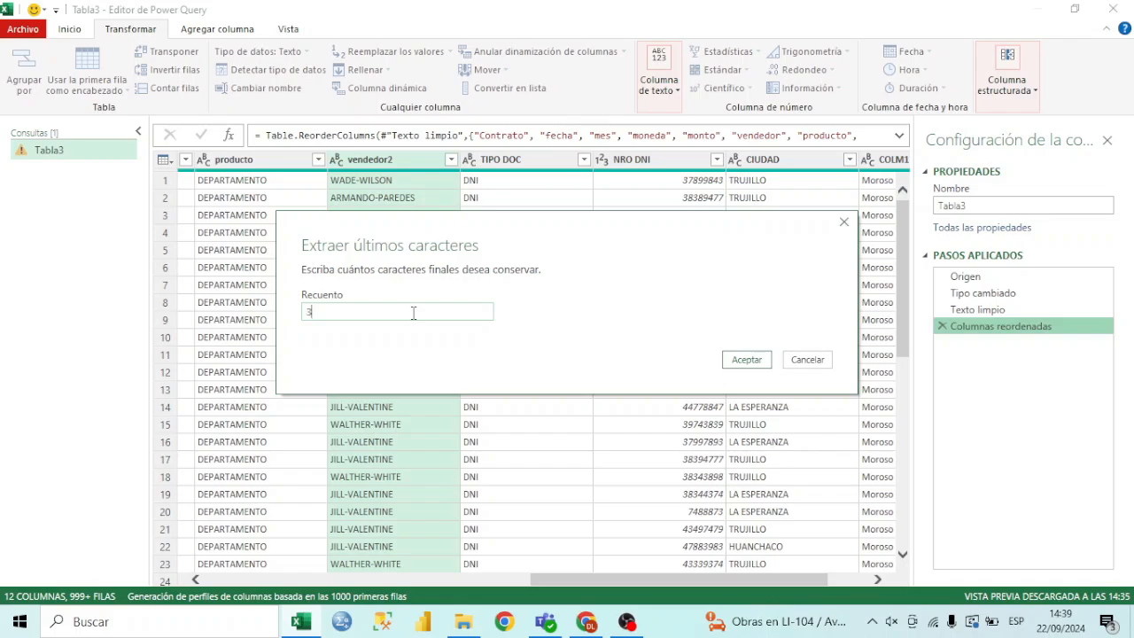
click(757, 361)
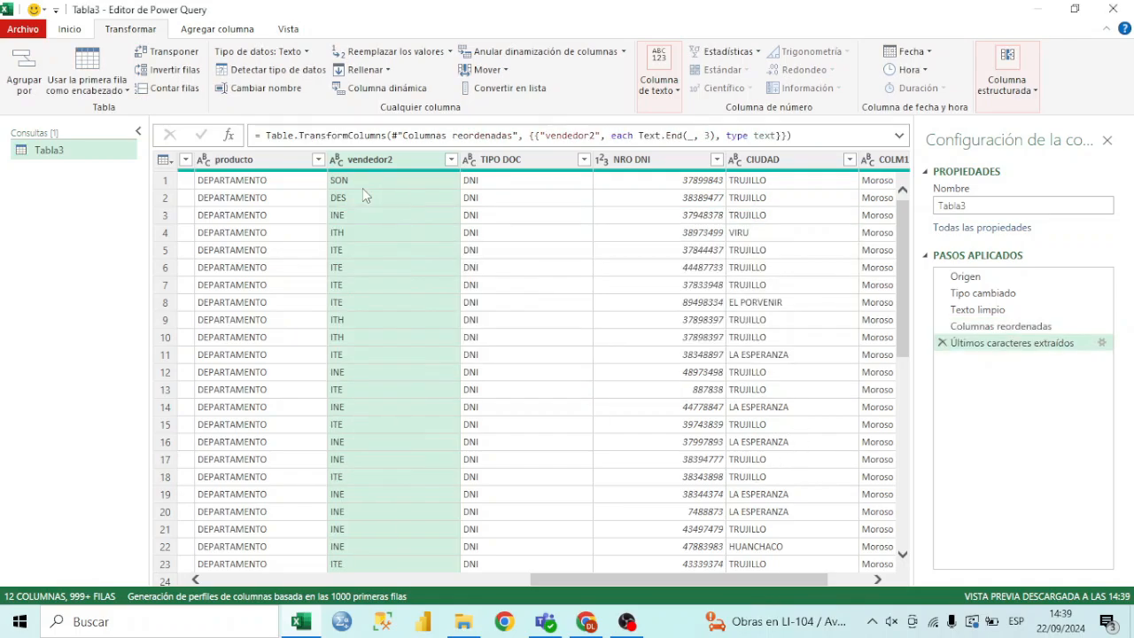
scroll(362, 188, down, 9)
scroll(403, 282, down, 5)
scroll(404, 282, up, 14)
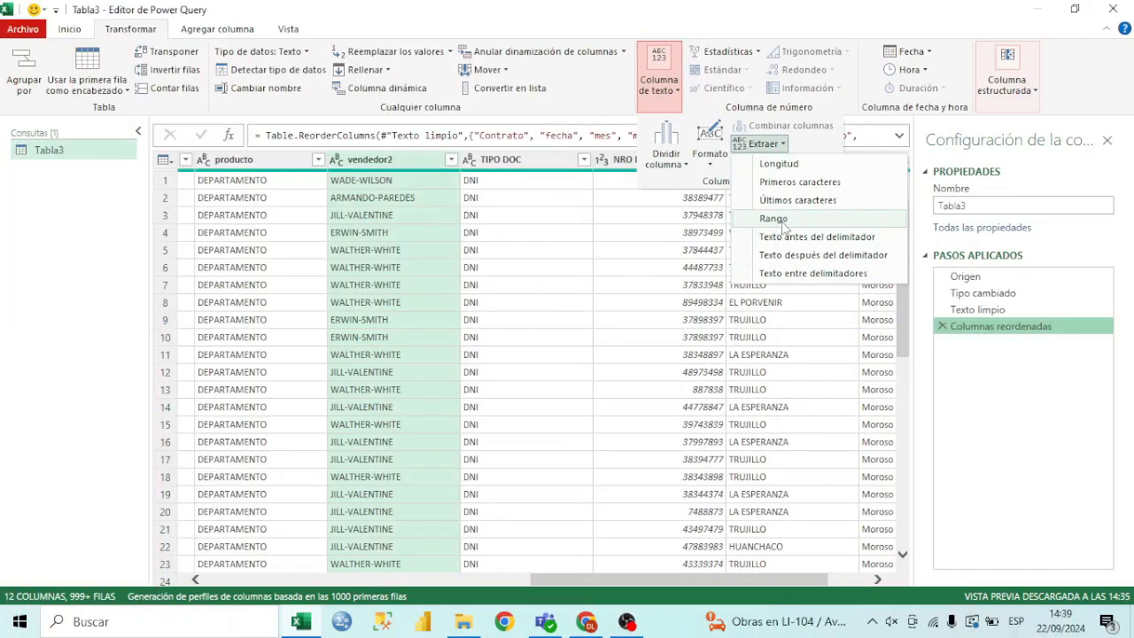
Extract a text range from the vendedor2 column, entering 3 as the starting index and 5 as the number of characters
click(769, 219)
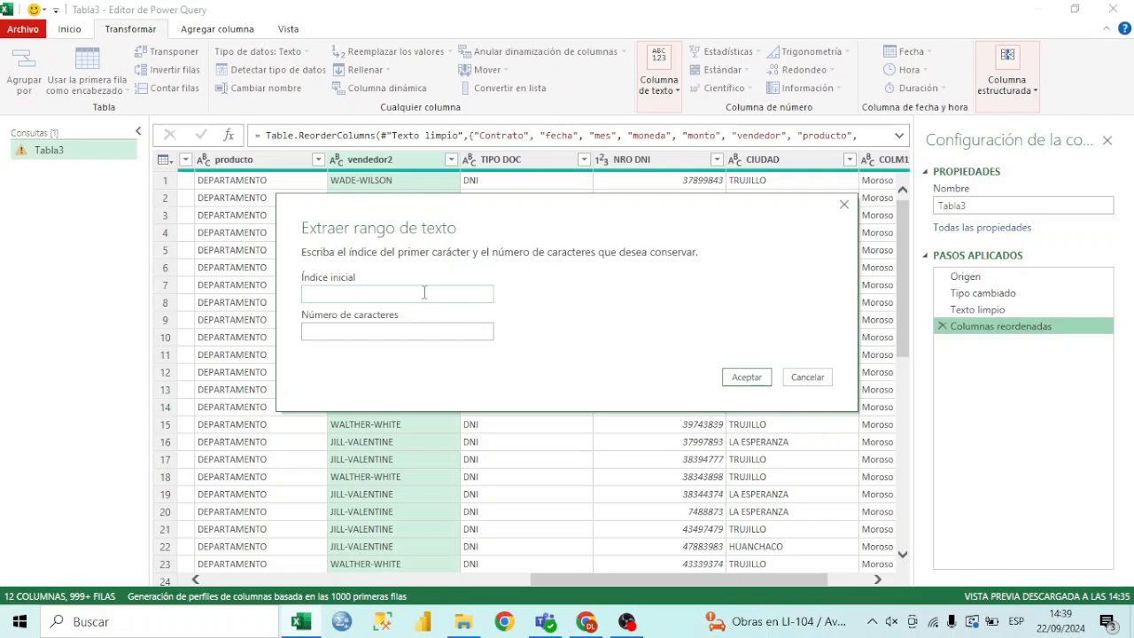
click(374, 328)
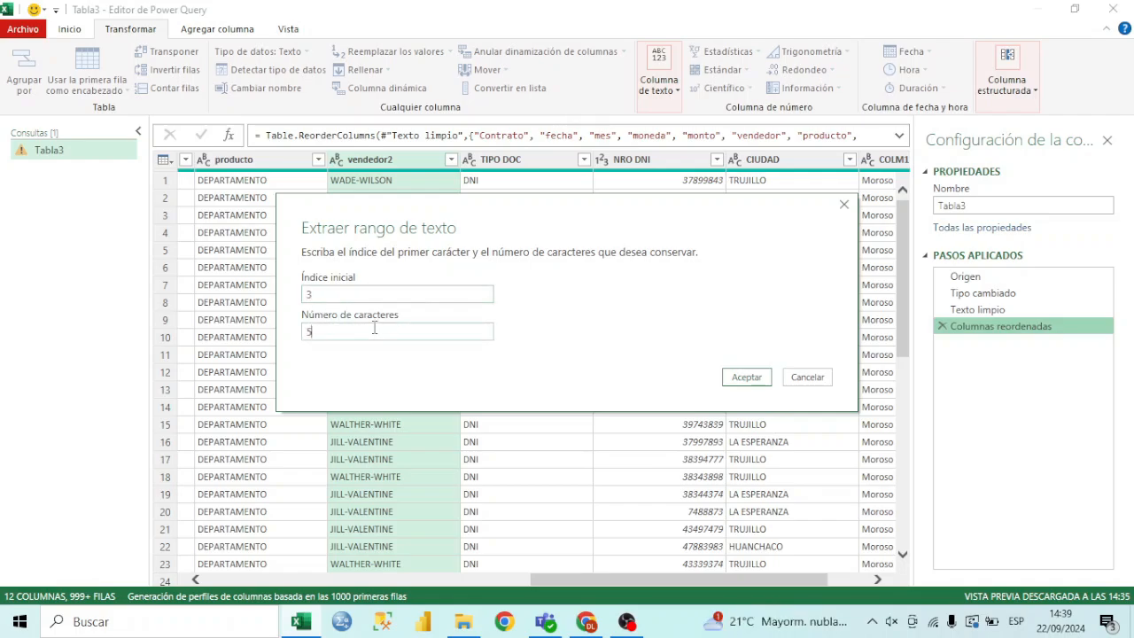
click(334, 293)
click(349, 332)
double_click(348, 332)
click(755, 379)
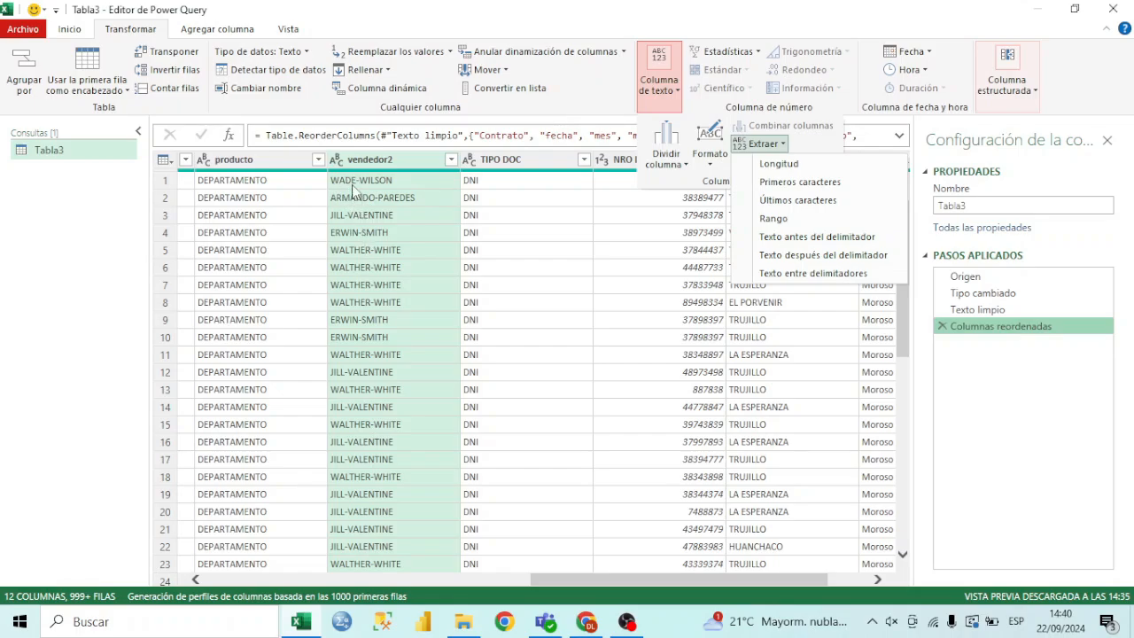
Extract the text before the "-" delimiter in the vendedor2 column
click(775, 239)
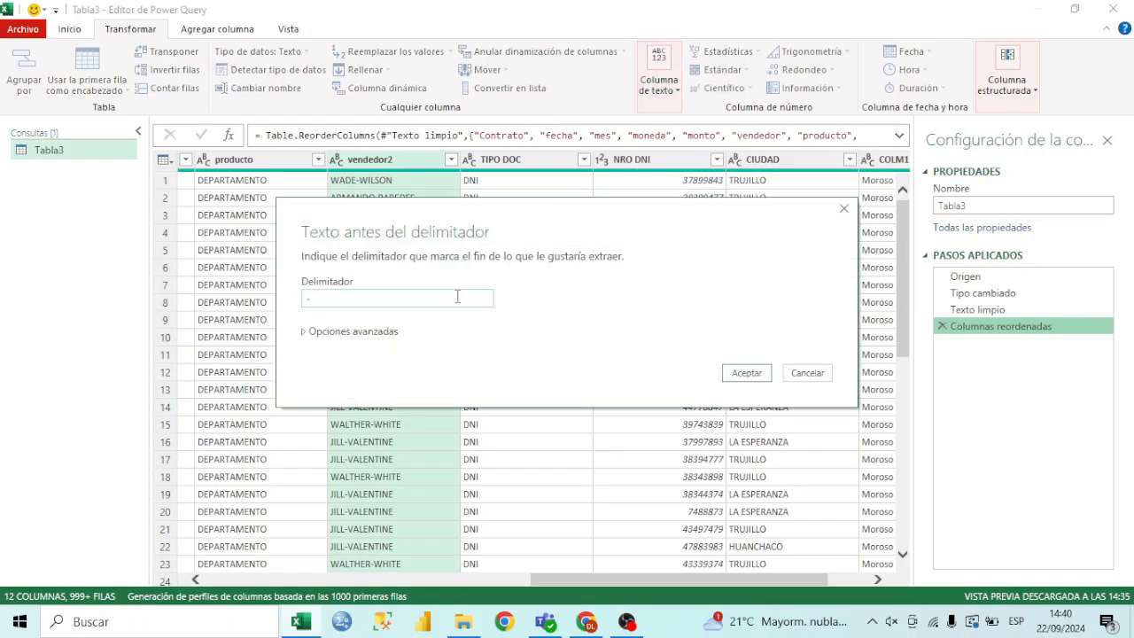
click(746, 373)
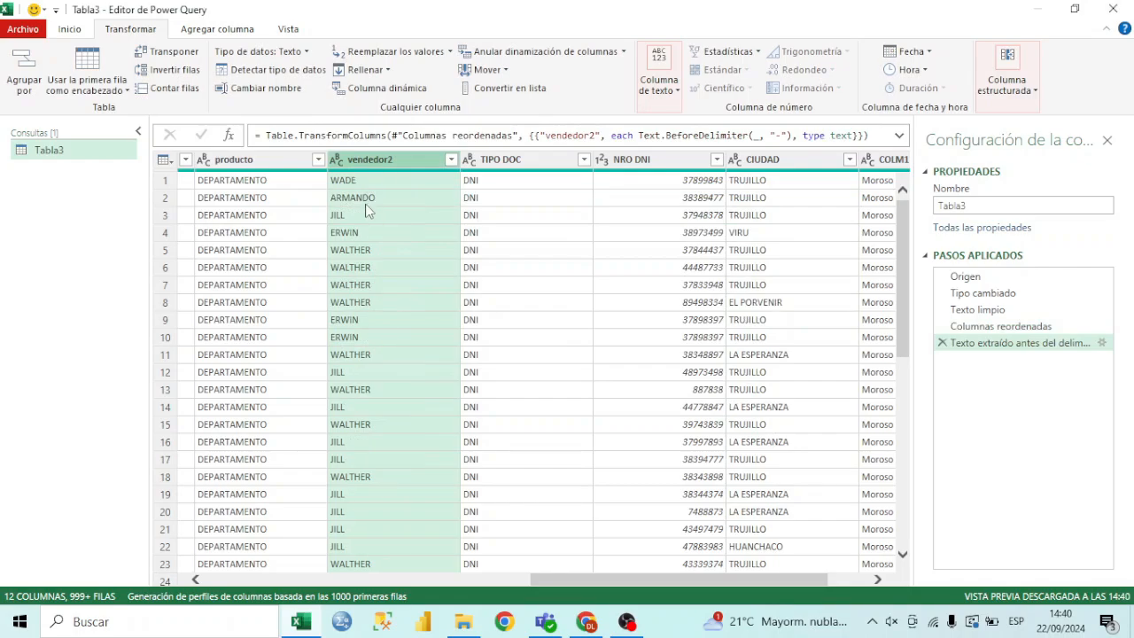
scroll(372, 226, down, 9)
scroll(363, 235, up, 9)
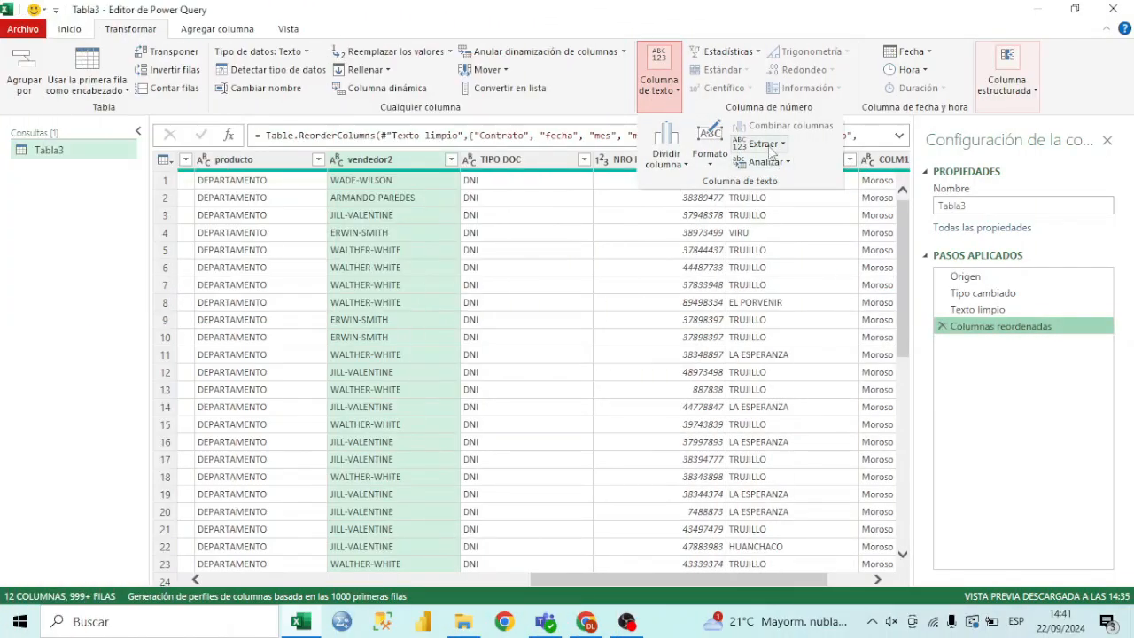
Extract the text after the "-" delimiter in the vendedor2 column
click(762, 143)
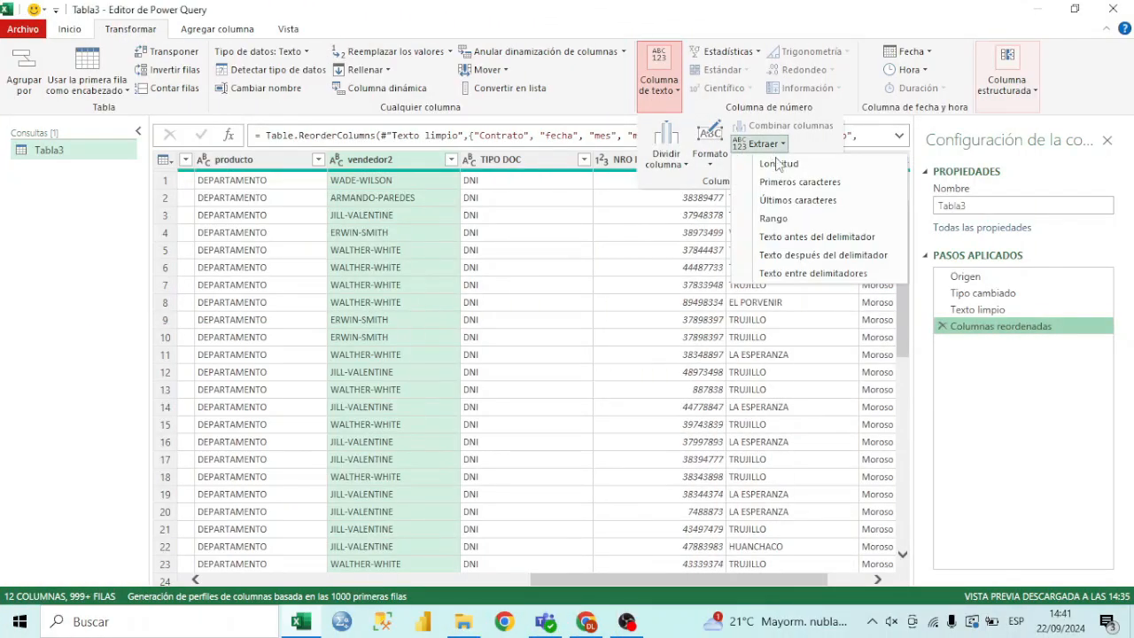
click(832, 255)
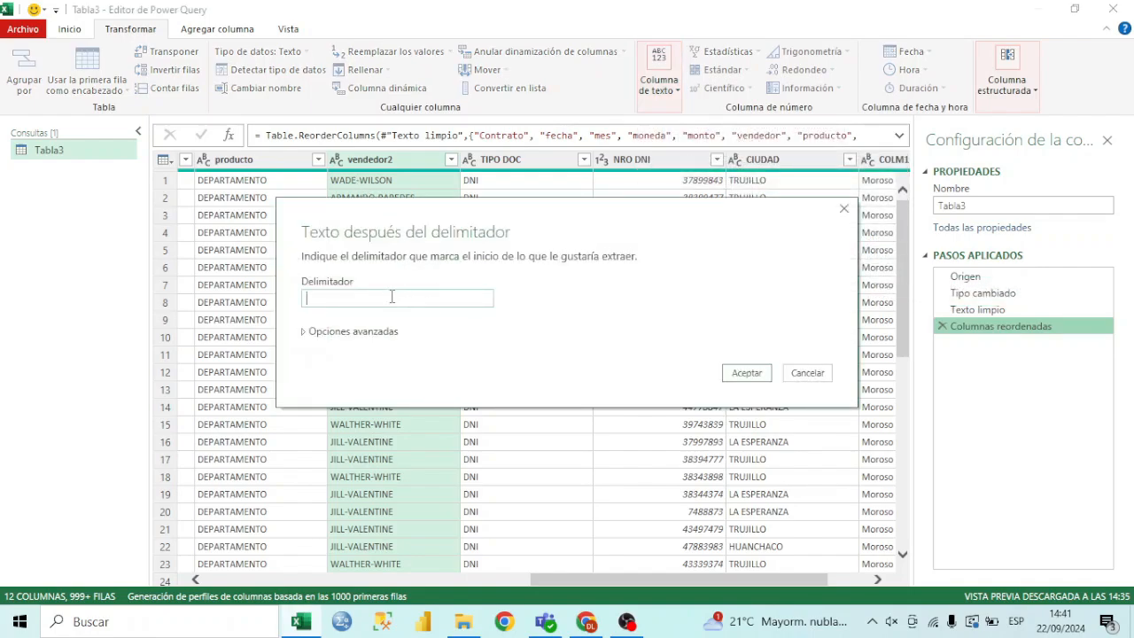
click(746, 372)
scroll(379, 195, down, 20)
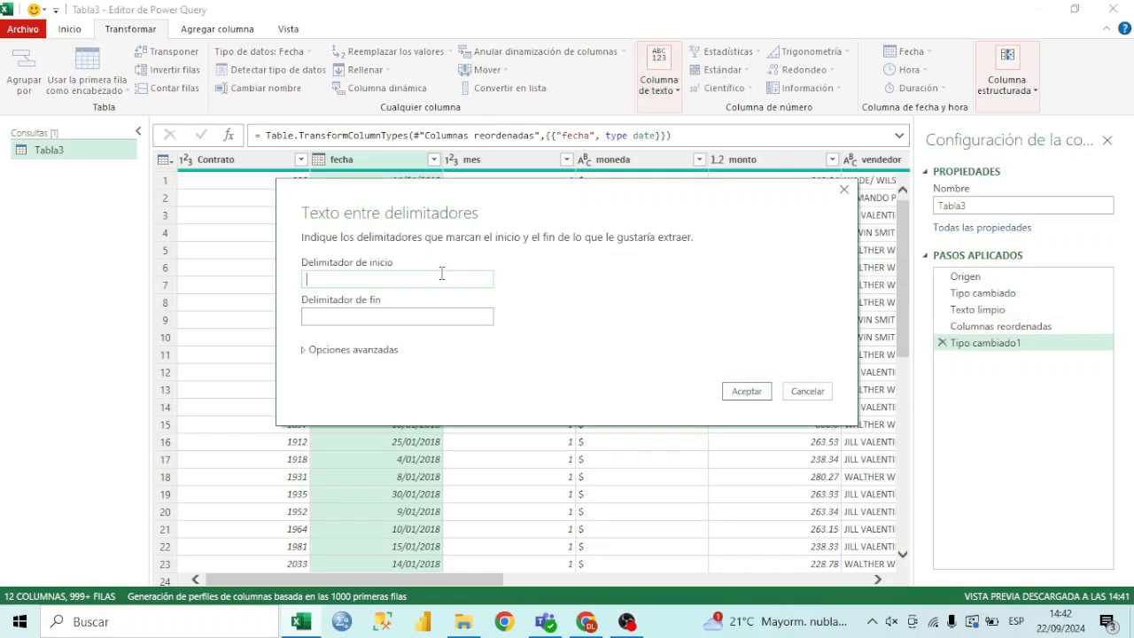
Extract the text between delimiters in the fecha column, using "/" as both the start and end delimiter
click(809, 274)
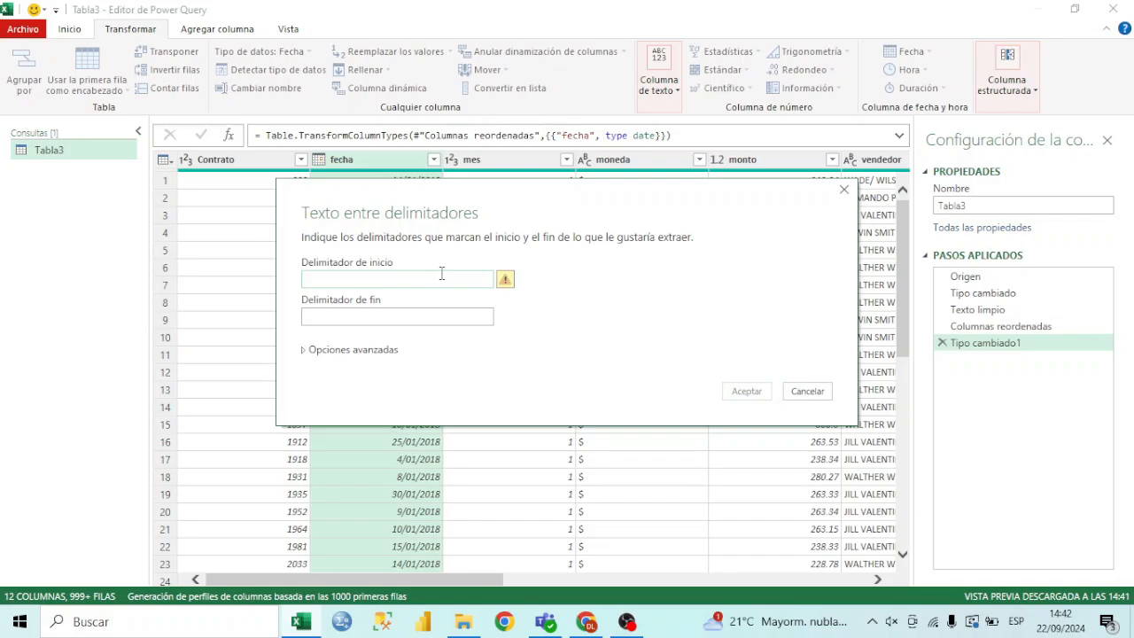
text(/)
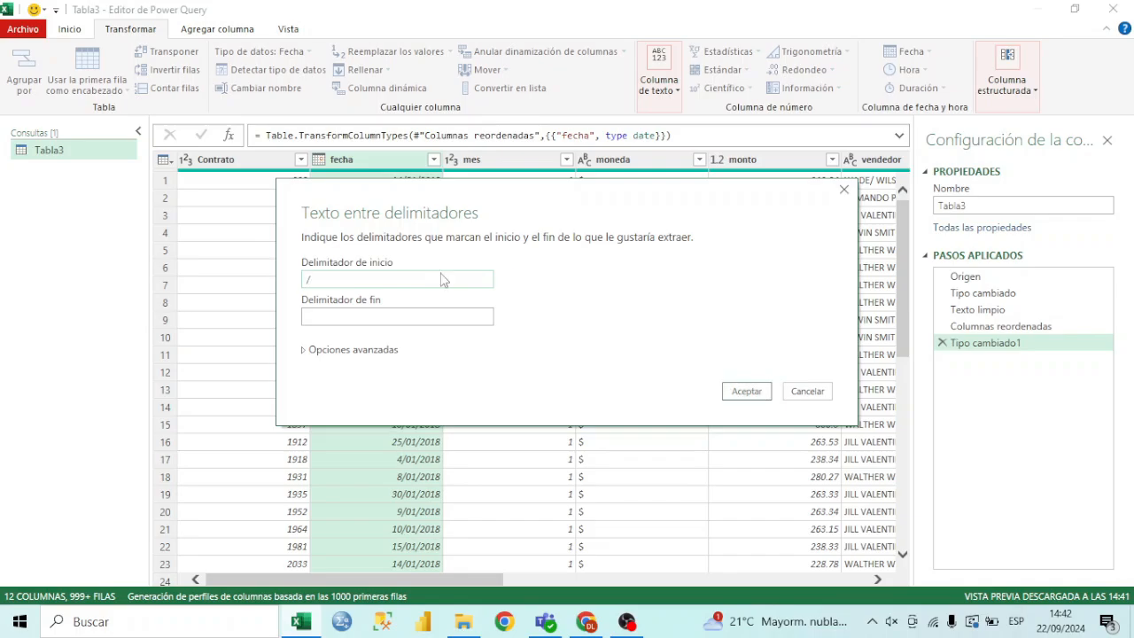
click(449, 320)
text(/)
click(747, 391)
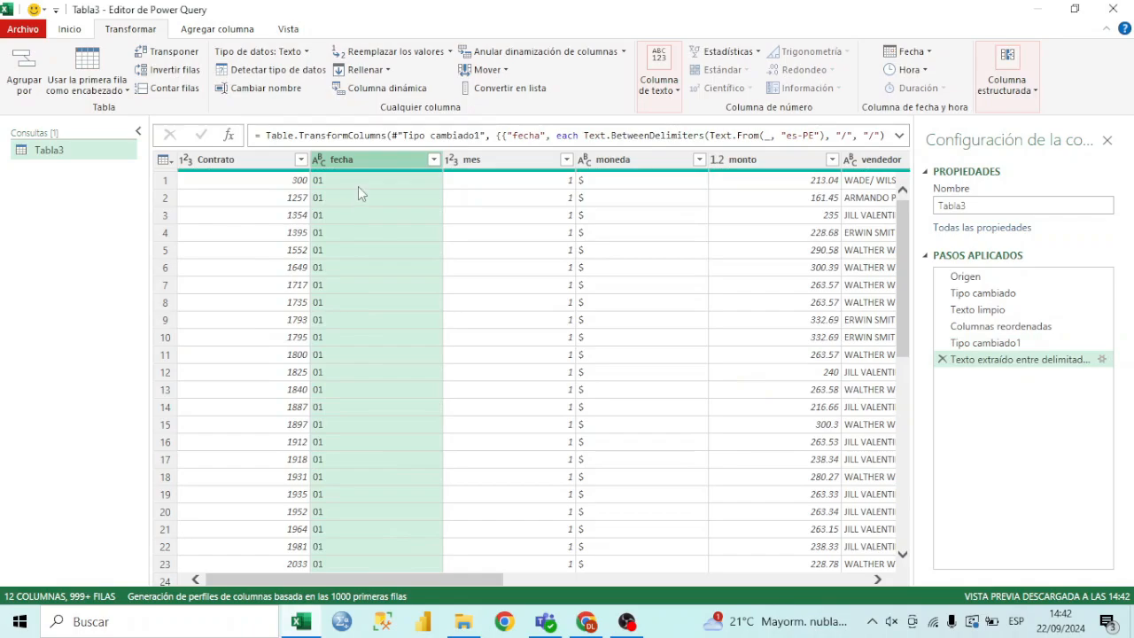
scroll(359, 187, down, 4)
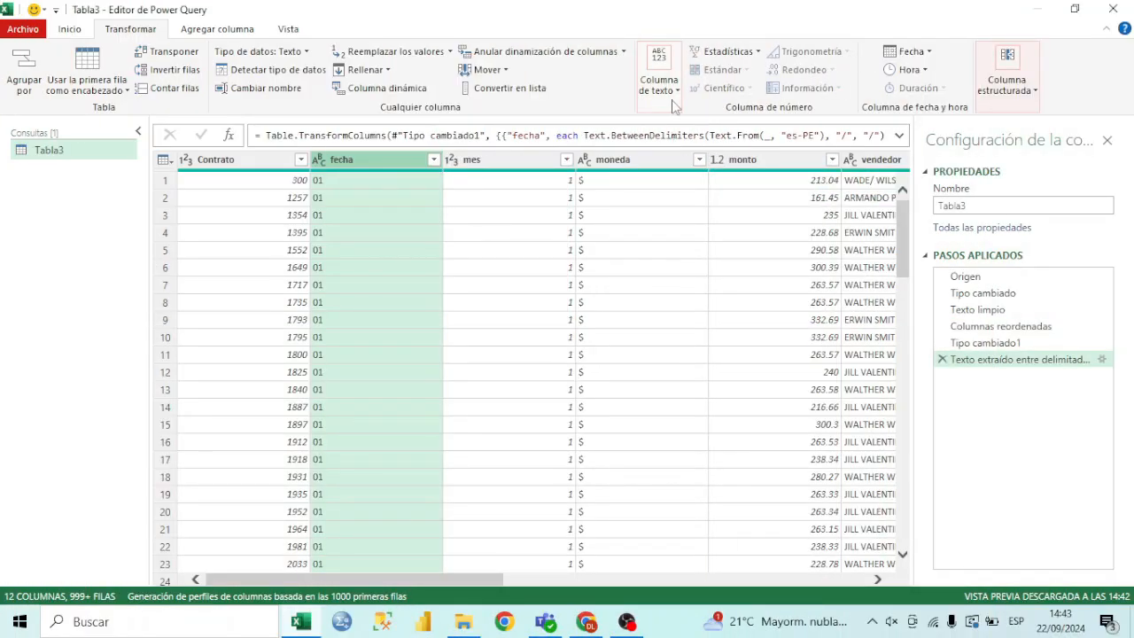
Display the available text-column tools for the fecha column
click(670, 97)
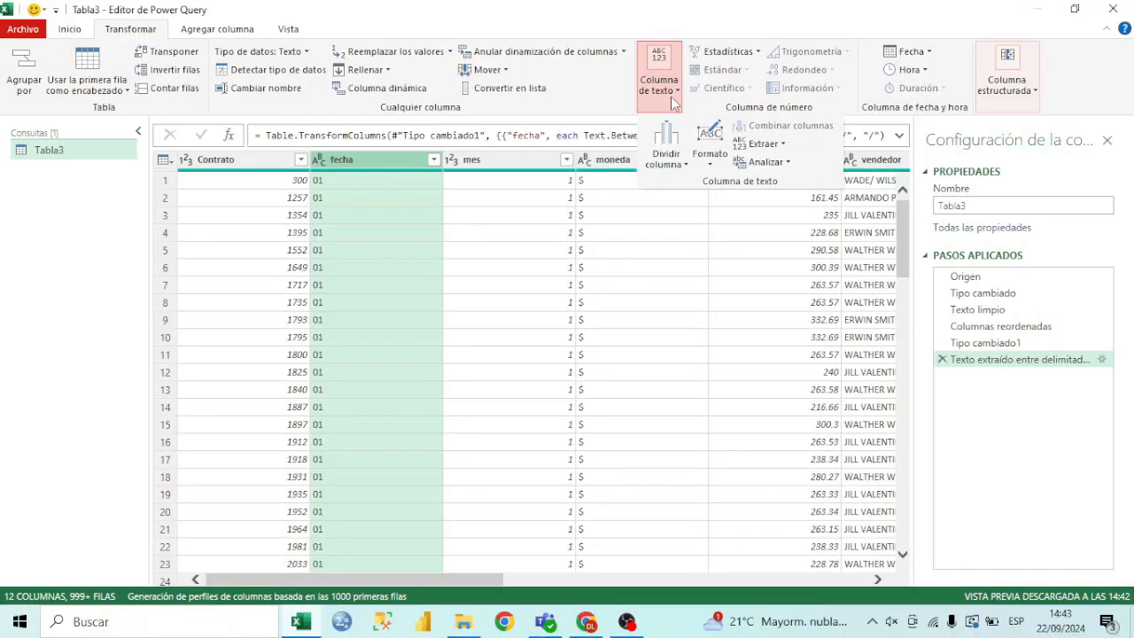